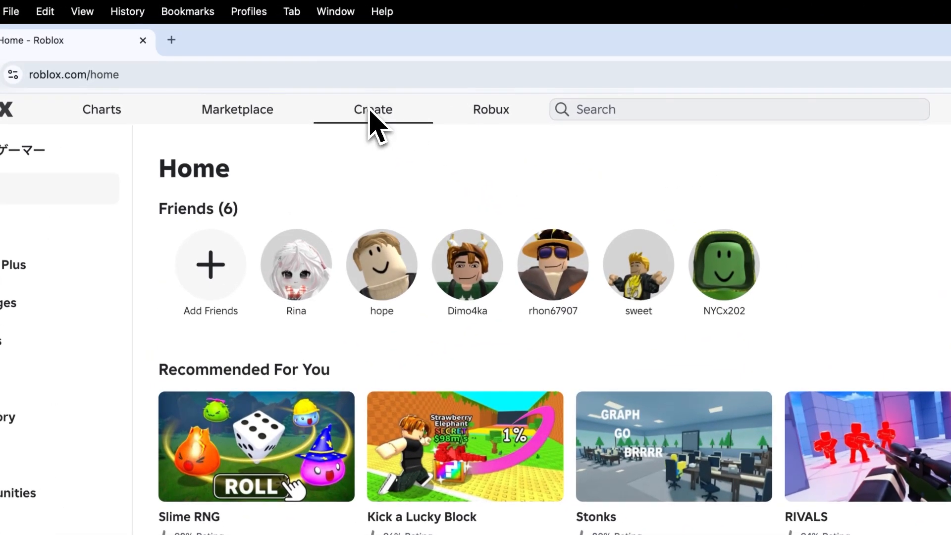
Open the Creator Hub from Roblox and go to the Avatar section of the Learn documentation.
left_click(292, 71)
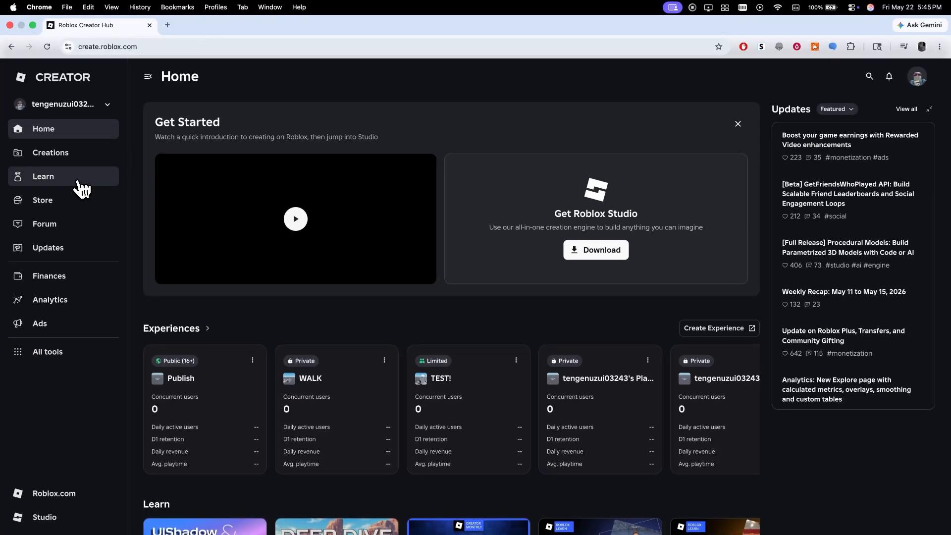
left_click(76, 187)
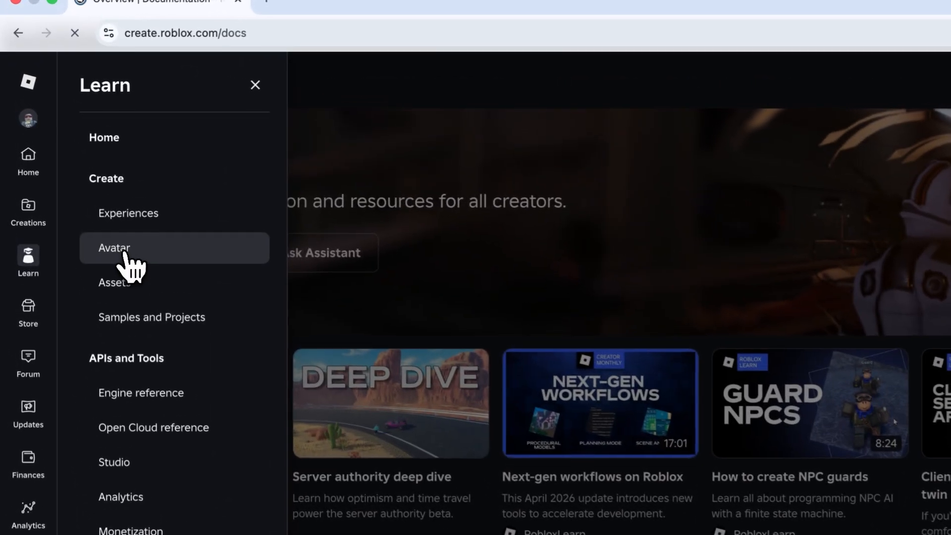
left_click(74, 183)
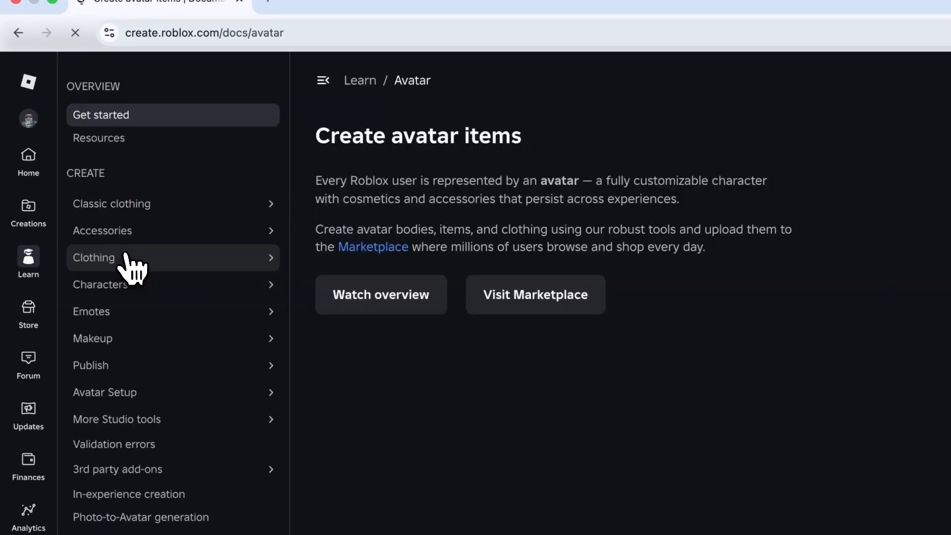
Open the Classic clothing overview and download the Shirt (torso and arms) template.
left_click(151, 206)
left_click(127, 228)
scroll(522, 345, "down", 10)
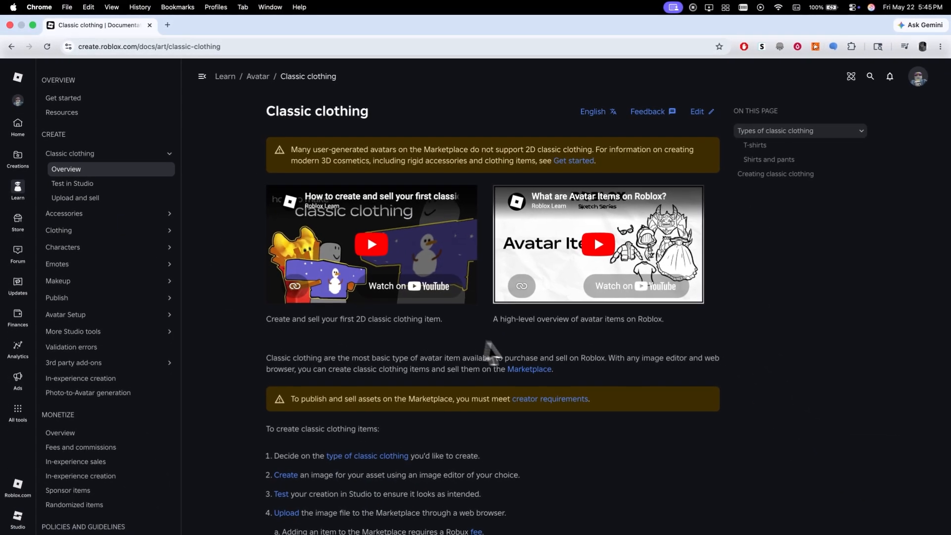
scroll(522, 345, "down", 6)
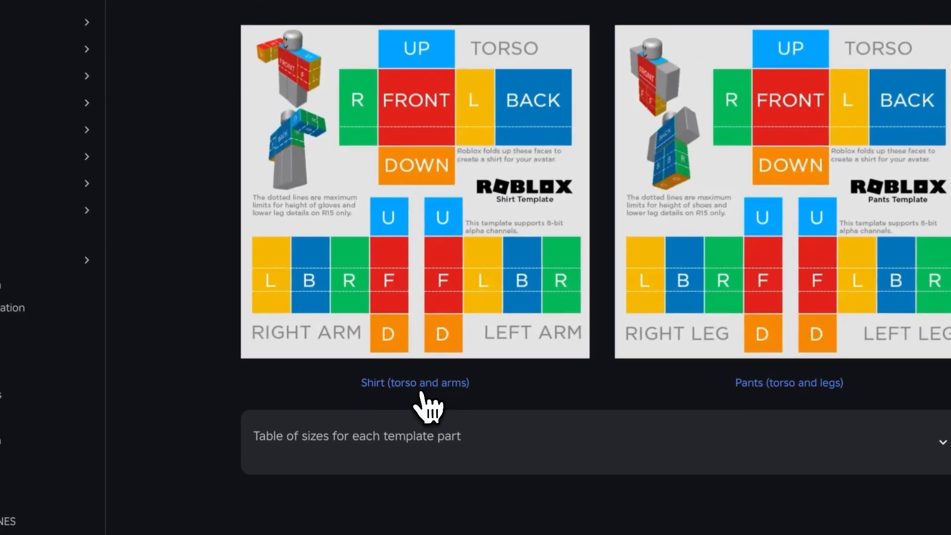
left_click(422, 389)
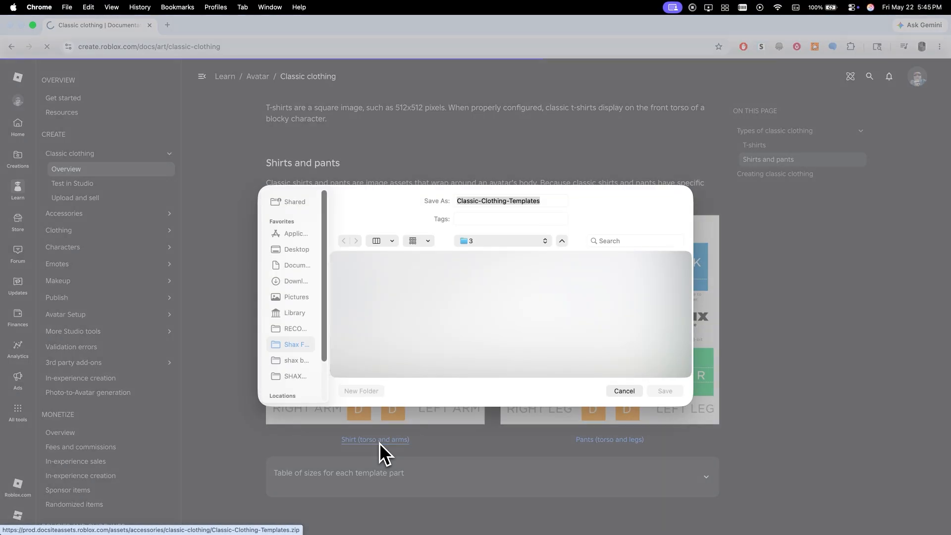
left_click(664, 391)
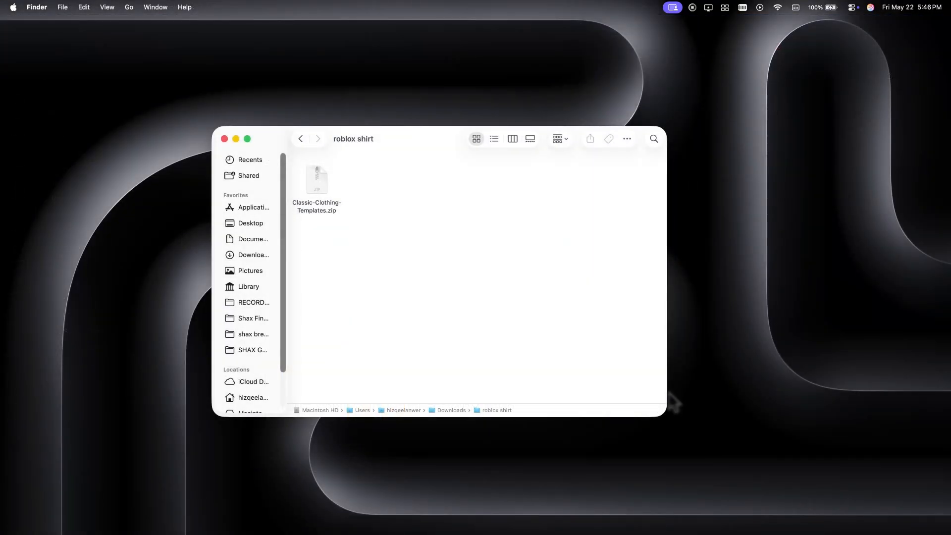
Extract the downloaded Classic-Clothing-Templates.zip archive in the roblox shirt folder.
double_click(322, 186)
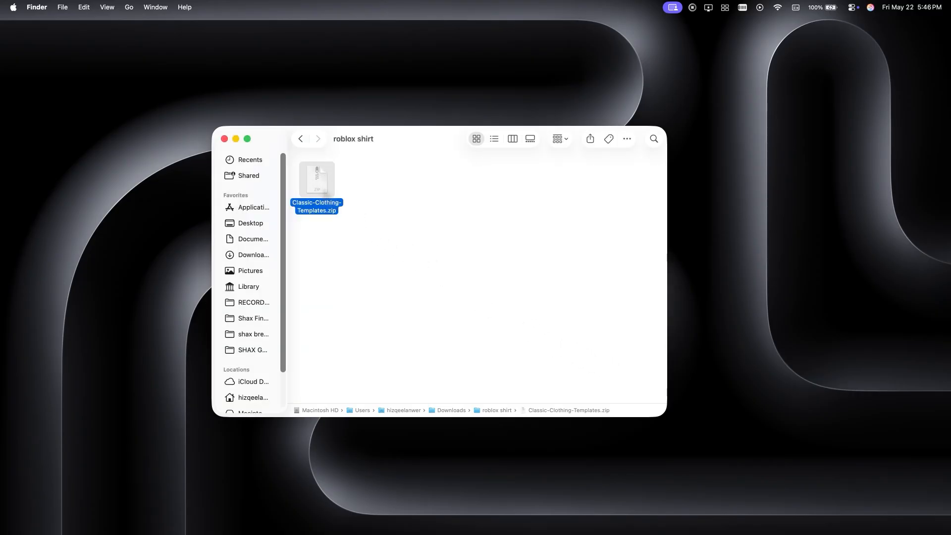
double_click(320, 194)
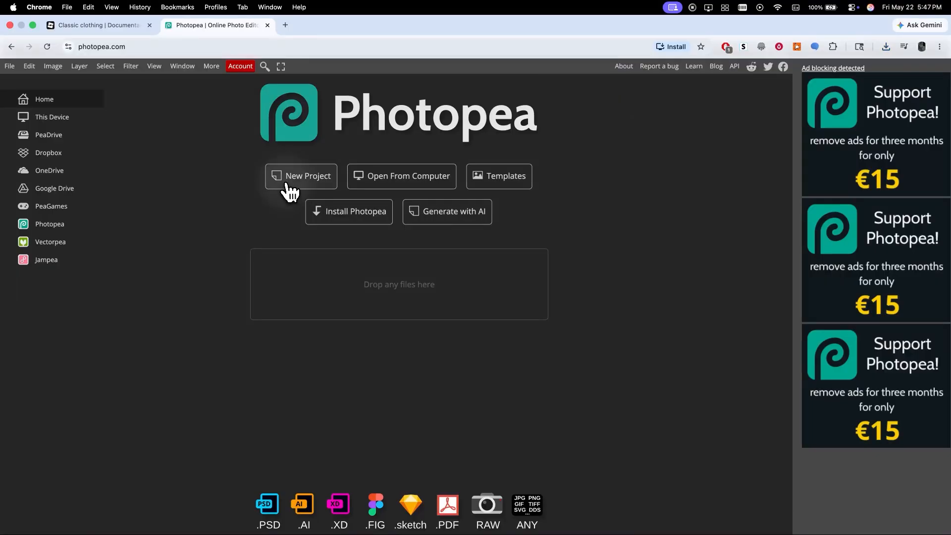
Switch to Photopea and create a new project 585 by 559 pixels.
left_click(288, 184)
double_click(600, 155)
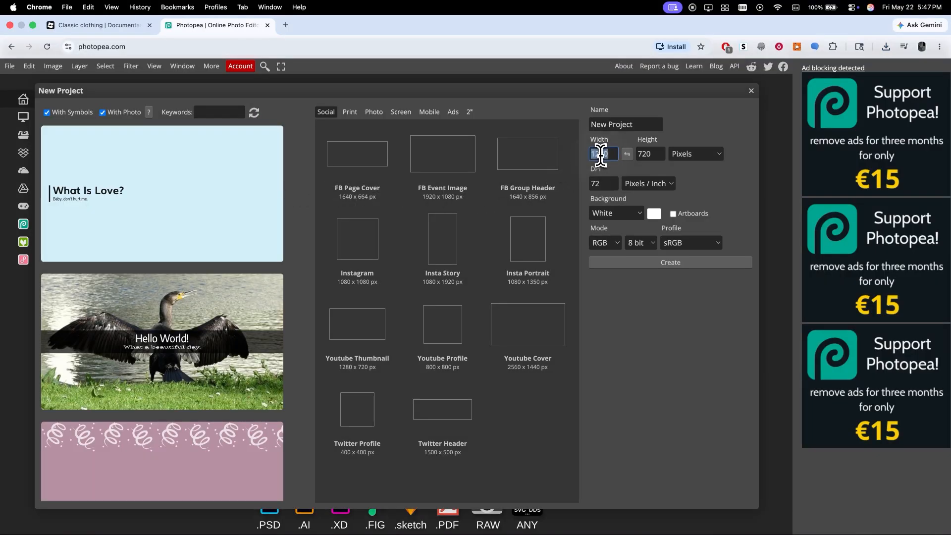
type("585")
double_click(649, 154)
type("559")
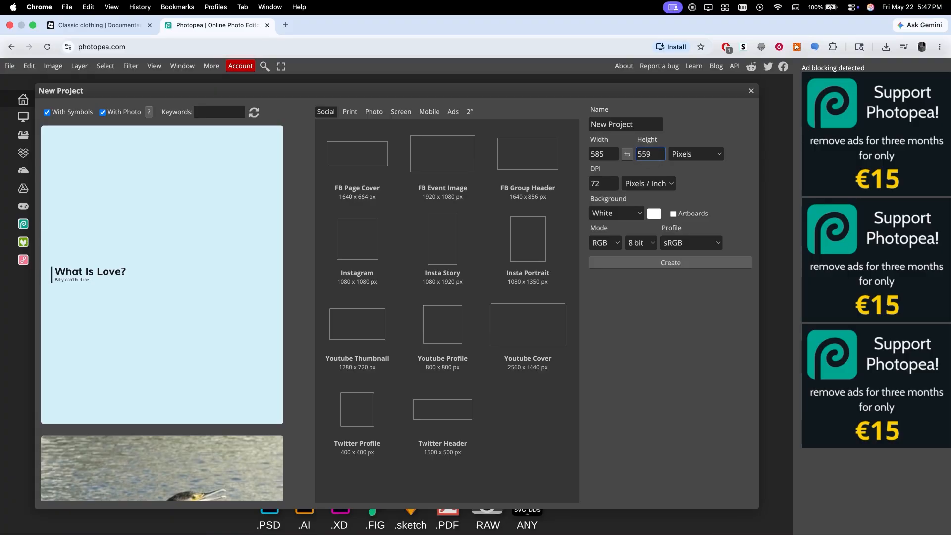
left_click(656, 263)
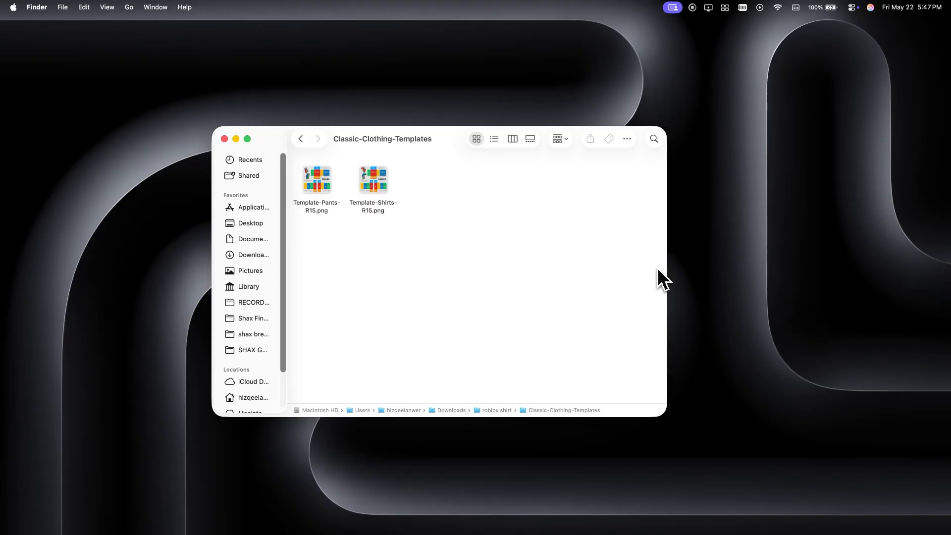
Place Template-Shirts-R15.png into the new project and commit its transform.
left_click(374, 198)
left_click_drag(401, 223, 382, 305)
key("super+Tab")
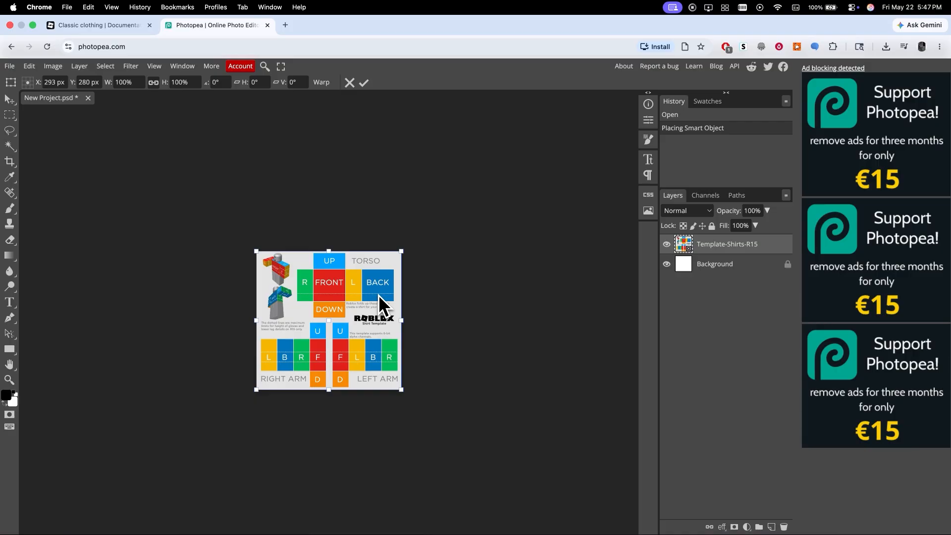
left_click(363, 83)
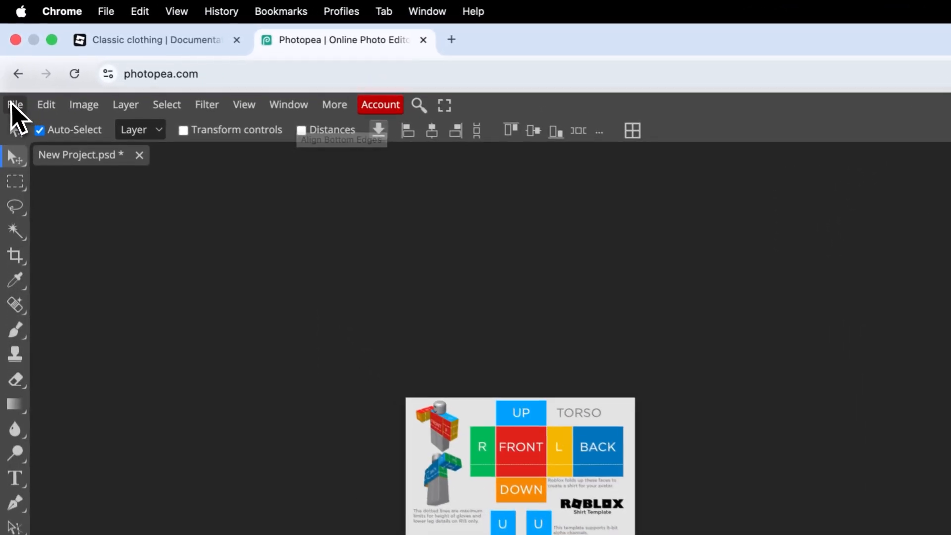
left_click(9, 66)
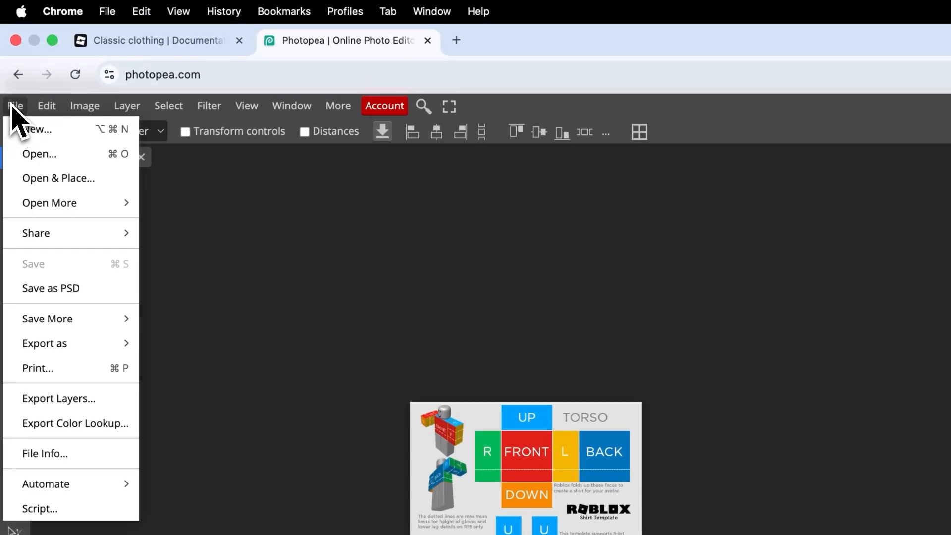
left_click(47, 162)
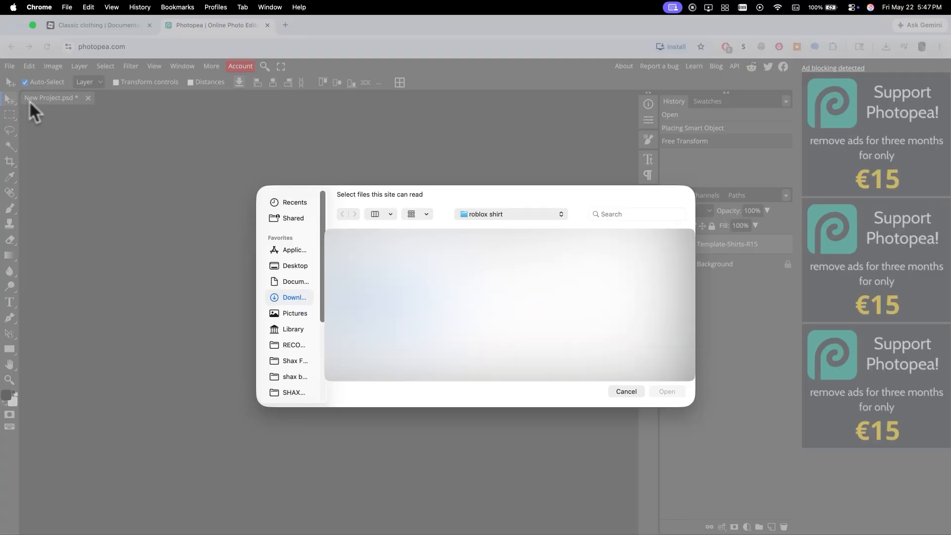
key("Escape")
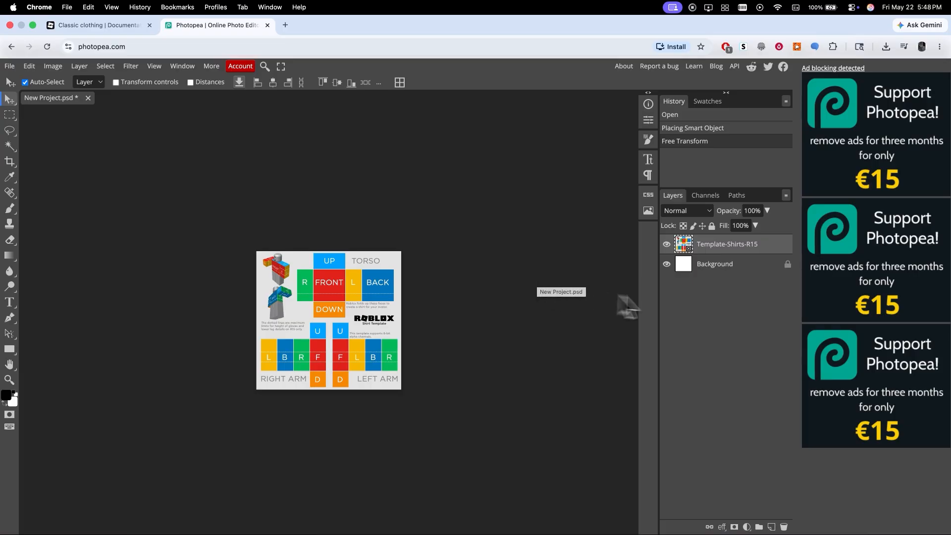
Rename the template layer to base.
left_click(728, 244)
double_click(729, 244)
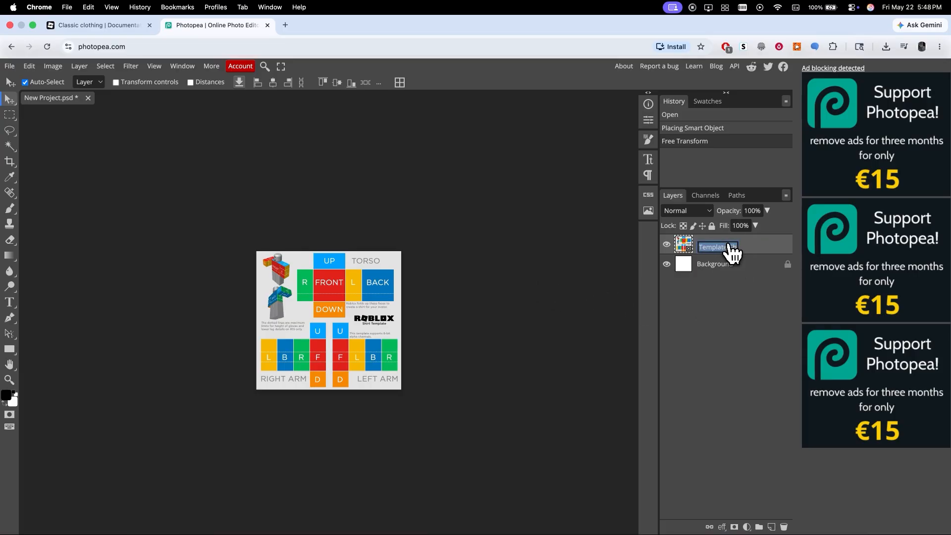
type("base")
key("Return")
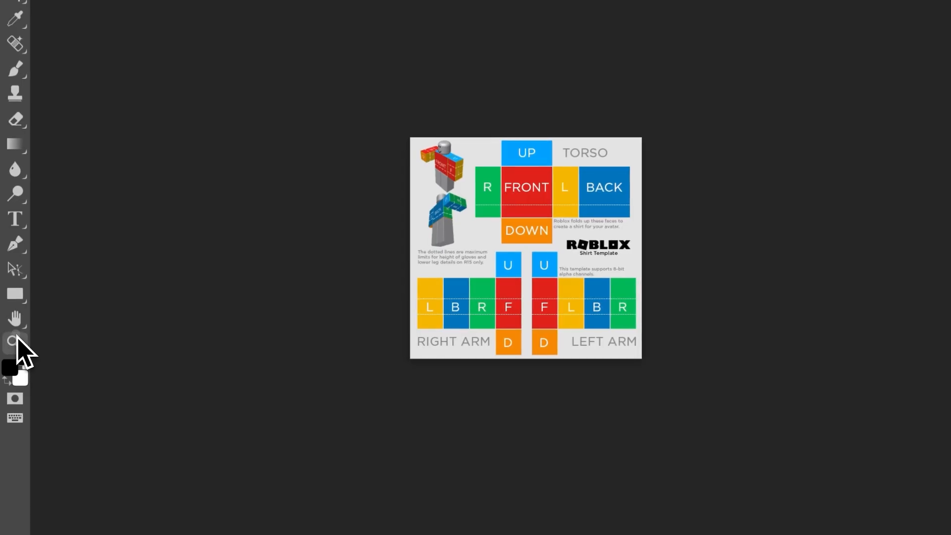
Draw a black rectangle shape covering the FRONT torso panel of the template.
left_click(17, 337)
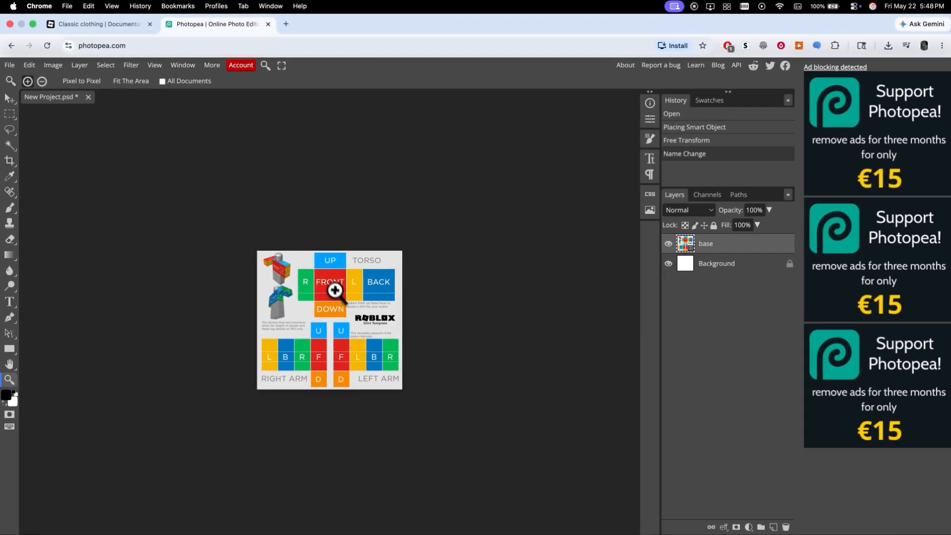
left_click_drag(317, 271, 357, 292)
key("space")
left_click_drag(425, 351, 286, 229)
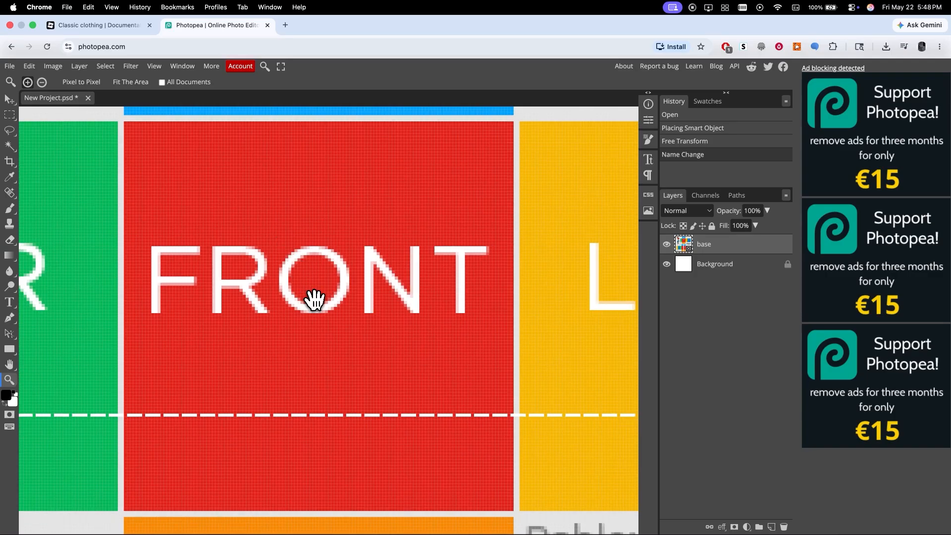
left_click(10, 350)
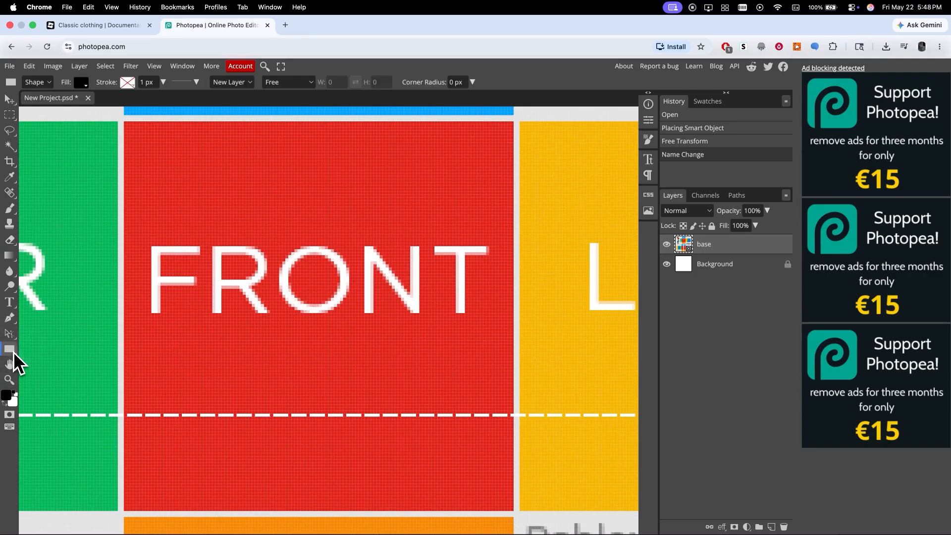
left_click_drag(125, 124, 513, 510)
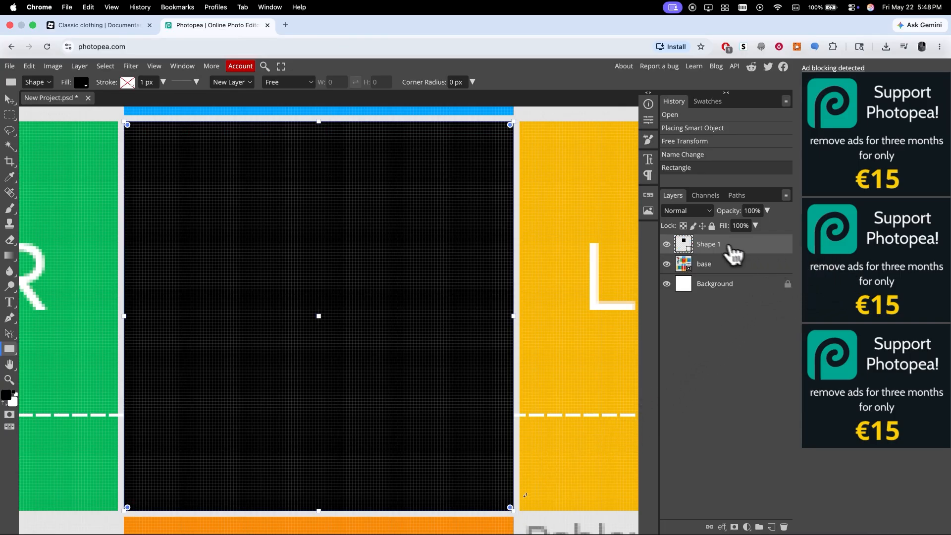
Rename the new shape layer to front.
double_click(718, 245)
type("front")
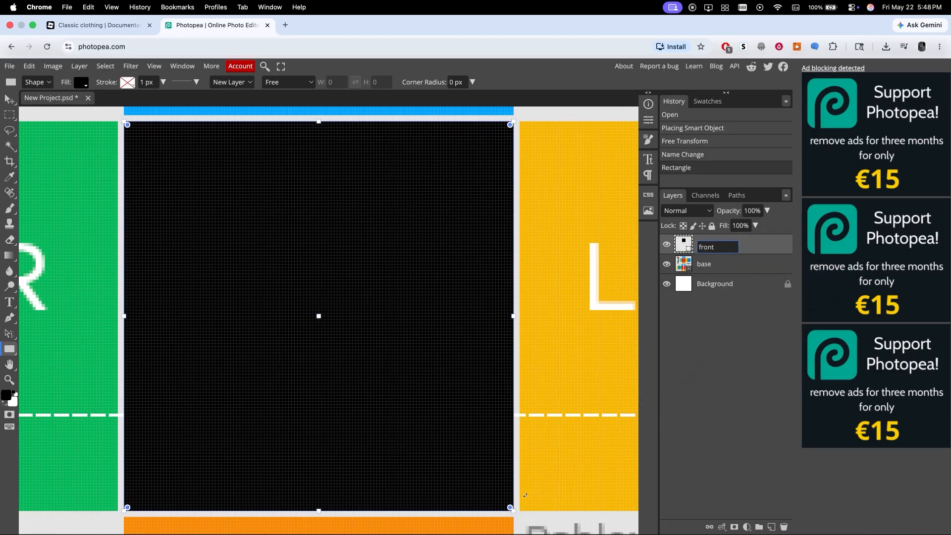
key("Return")
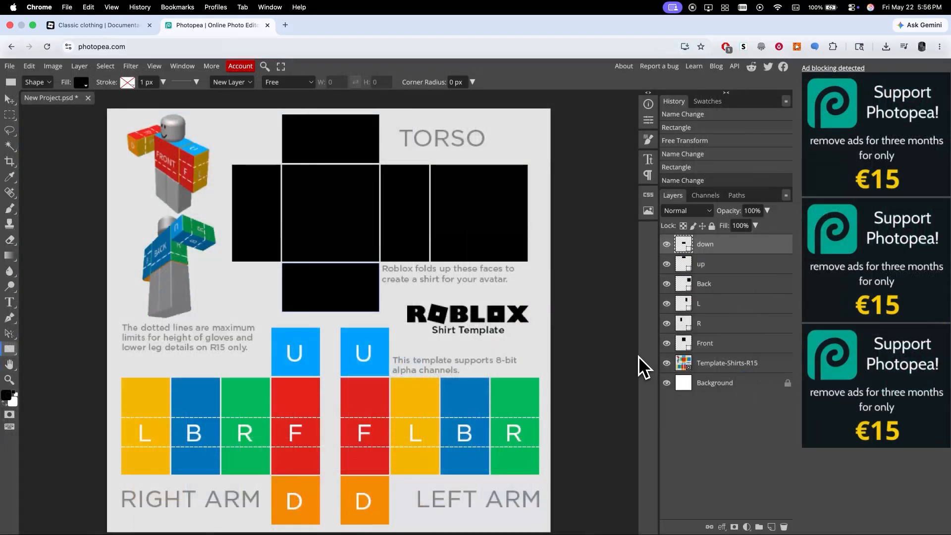
Group the six torso face layers (Front, R, L, Back, up, down) into a folder named torso.
left_click(719, 343)
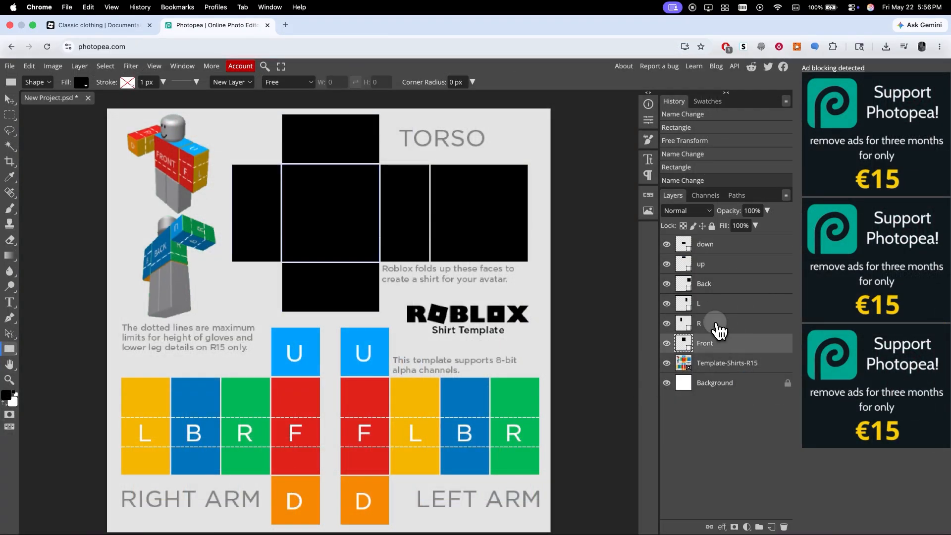
left_click(715, 322, "super")
left_click(719, 303, "super")
left_click(721, 285, "super")
left_click(724, 261, "super")
left_click(723, 245, "super")
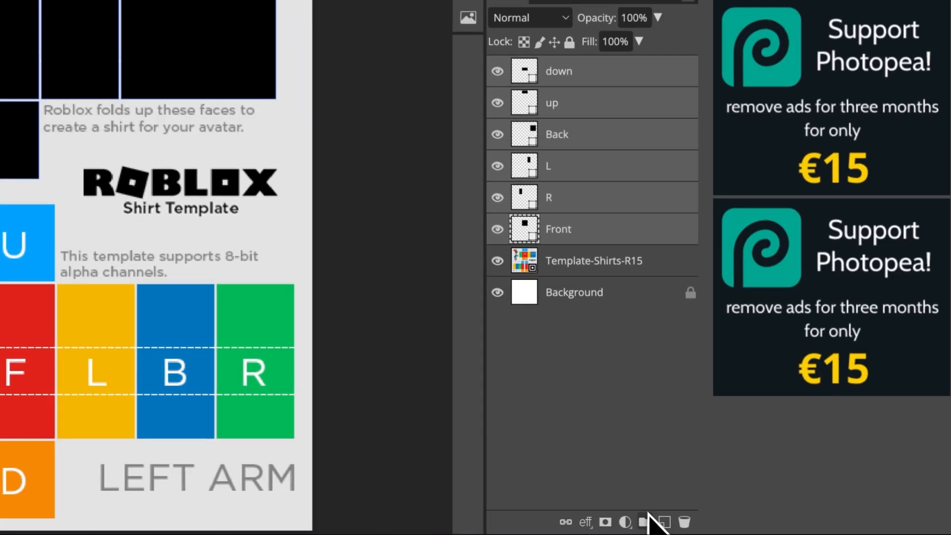
left_click(759, 526)
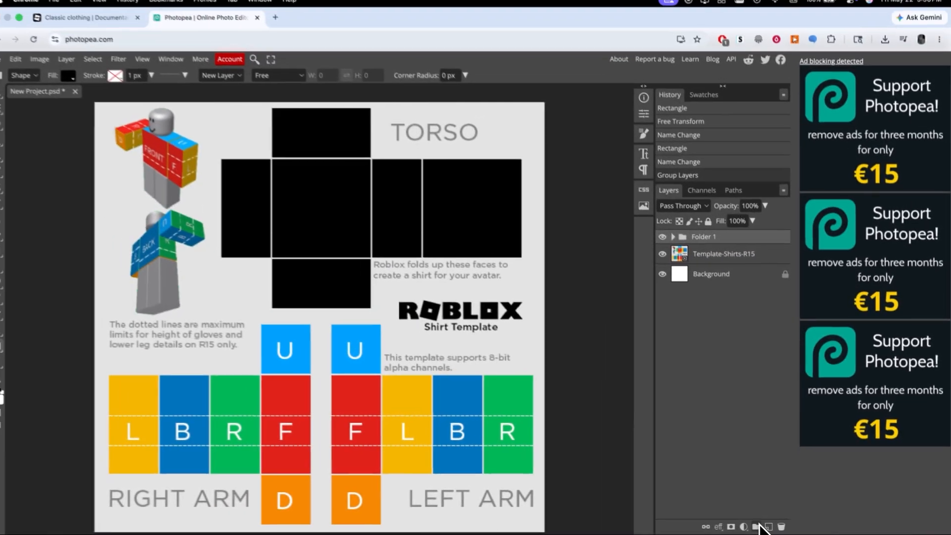
double_click(564, 70)
type("torso")
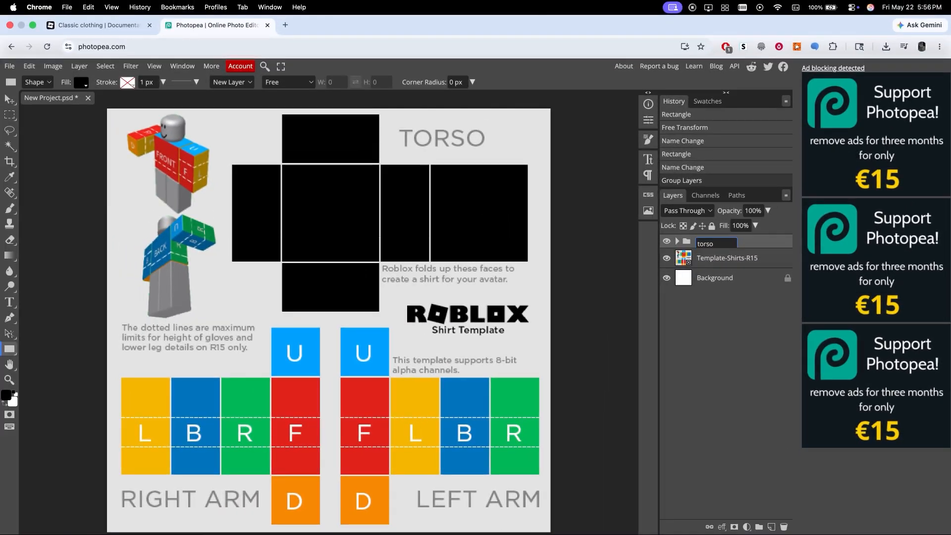
key("Return")
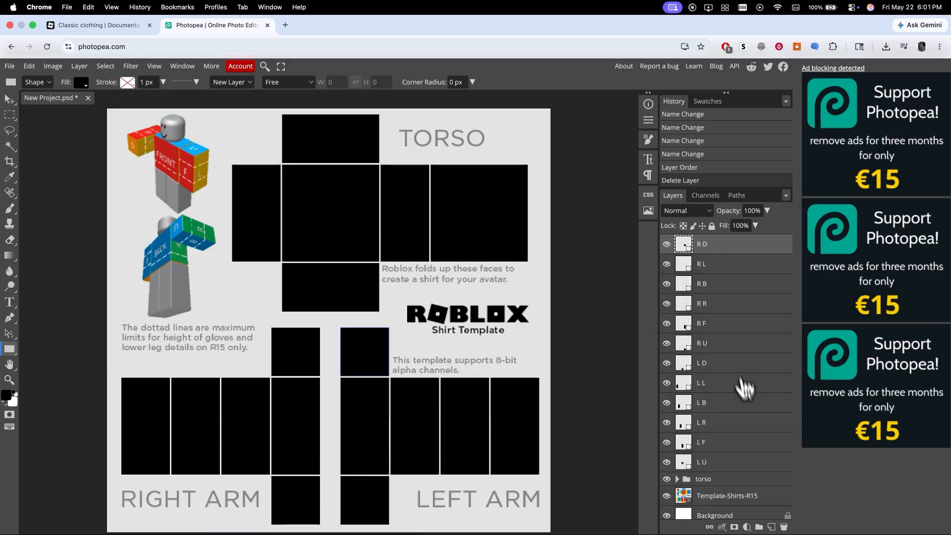
Group all the arm face layers from L U to R D into a folder named arms.
left_click(709, 462, "shift")
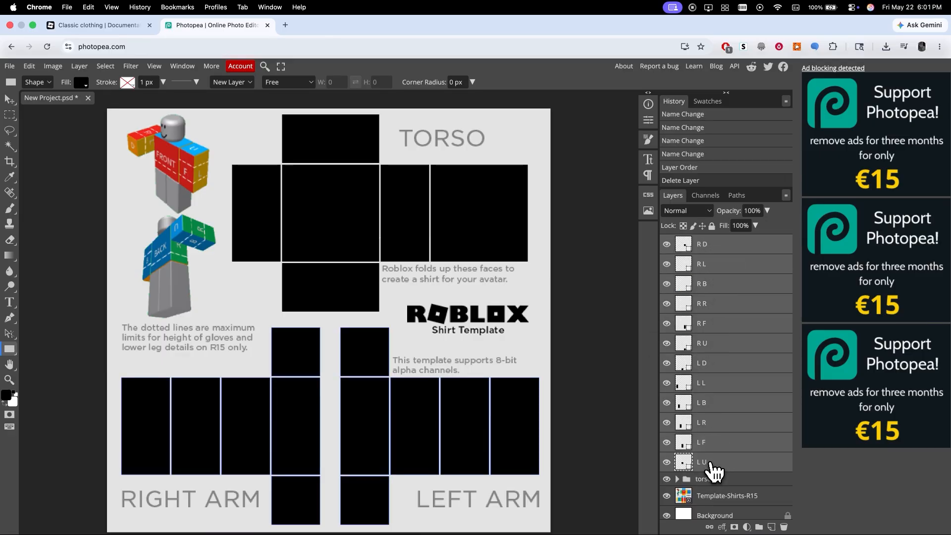
left_click(758, 527)
double_click(713, 244)
type("arms")
key("Return")
Group the arms and torso folders together into a folder named shirt.
left_click(716, 255, "shift")
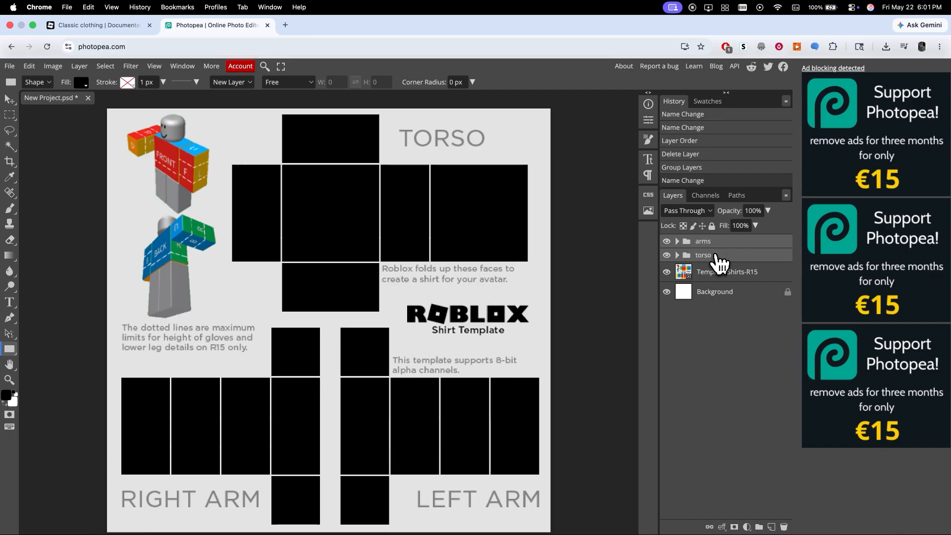
left_click(759, 528)
double_click(708, 242)
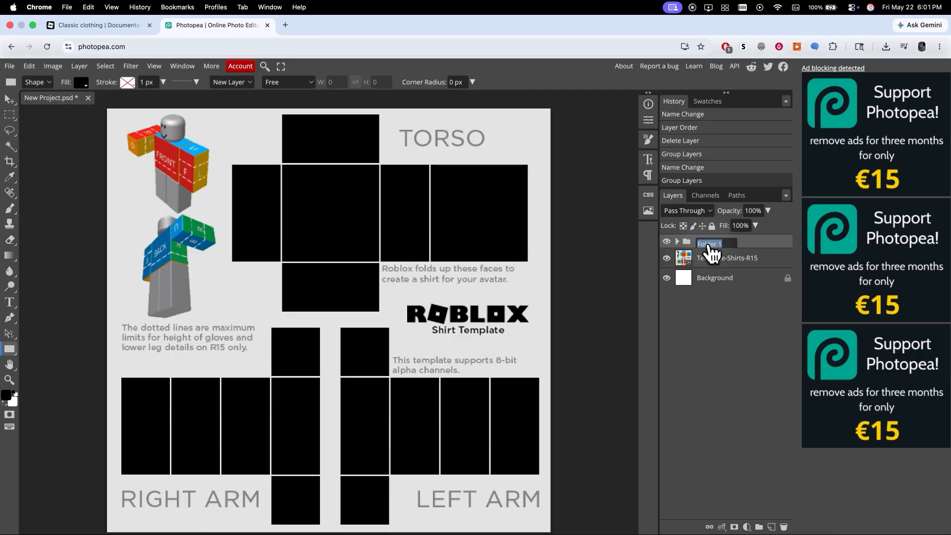
type("shirt")
key("Return")
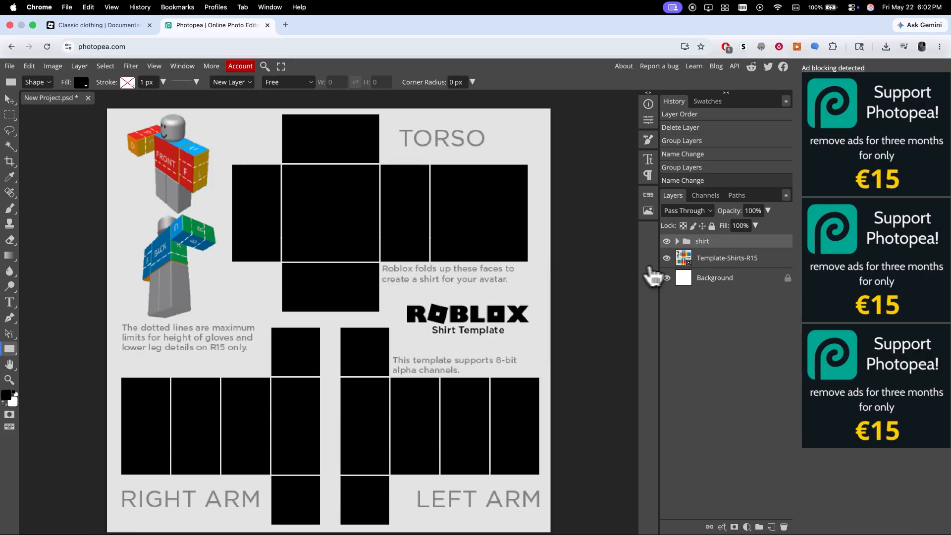
Open the torso folder's blending options and enable a Color Overlay effect.
left_click(677, 241)
right_click(705, 267)
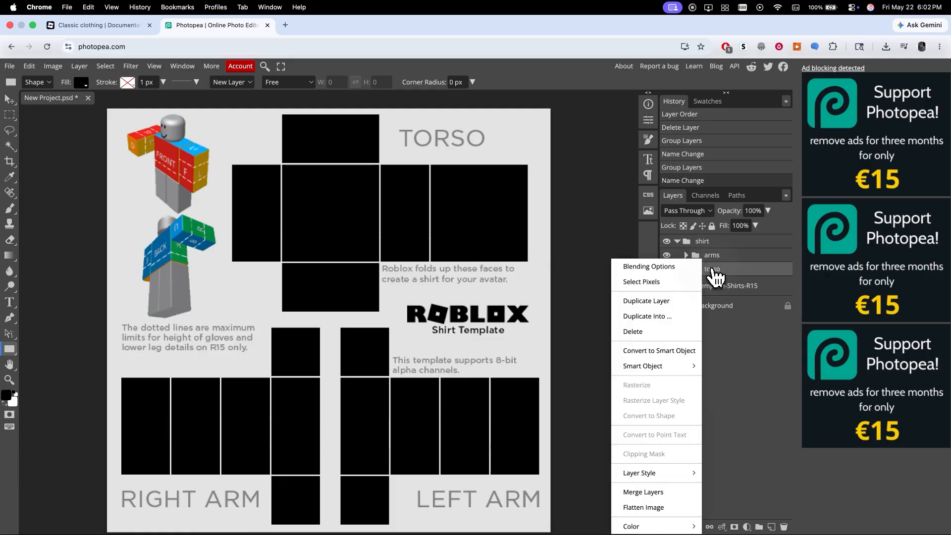
left_click(690, 266)
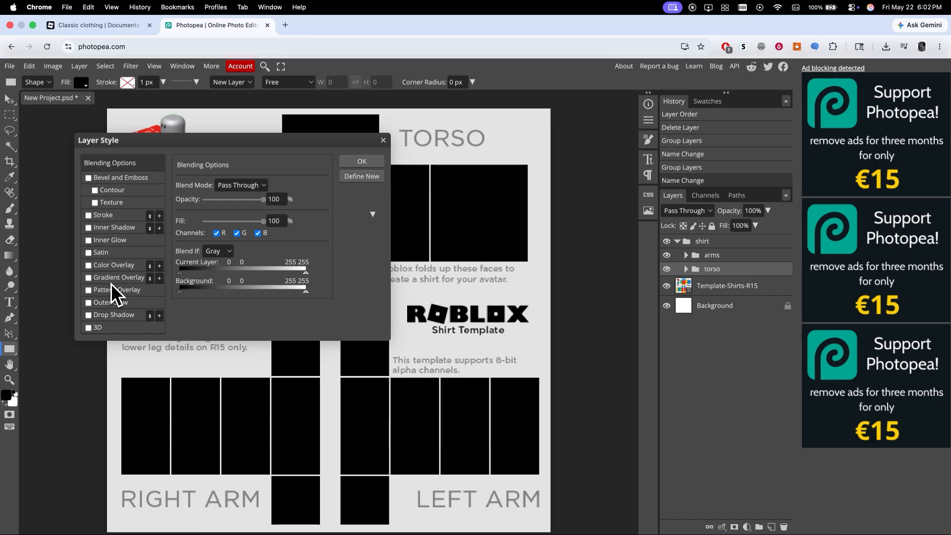
left_click(109, 266)
left_click(89, 267)
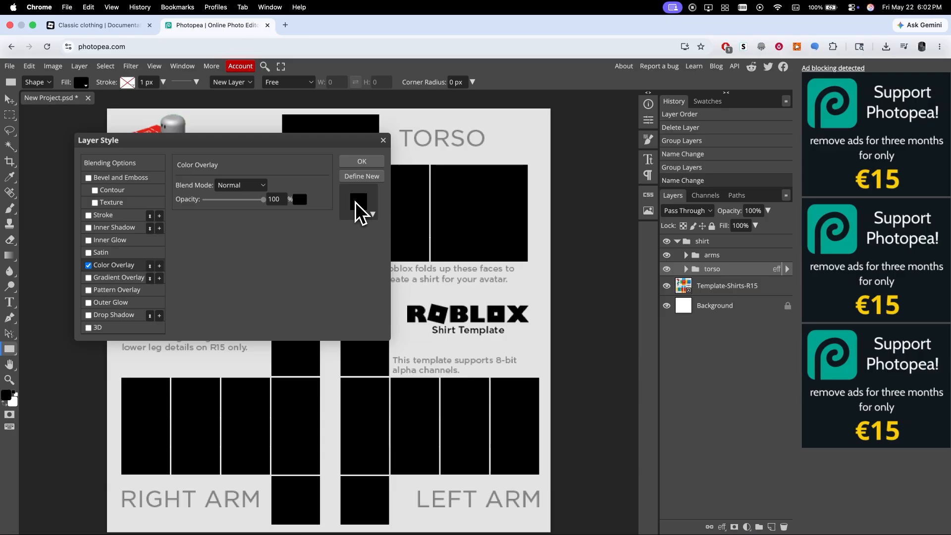
Swap the torso folder's Color Overlay for a Gradient Overlay and recolour the gradient from blue to yellow-green.
left_click(88, 266)
left_click(92, 278)
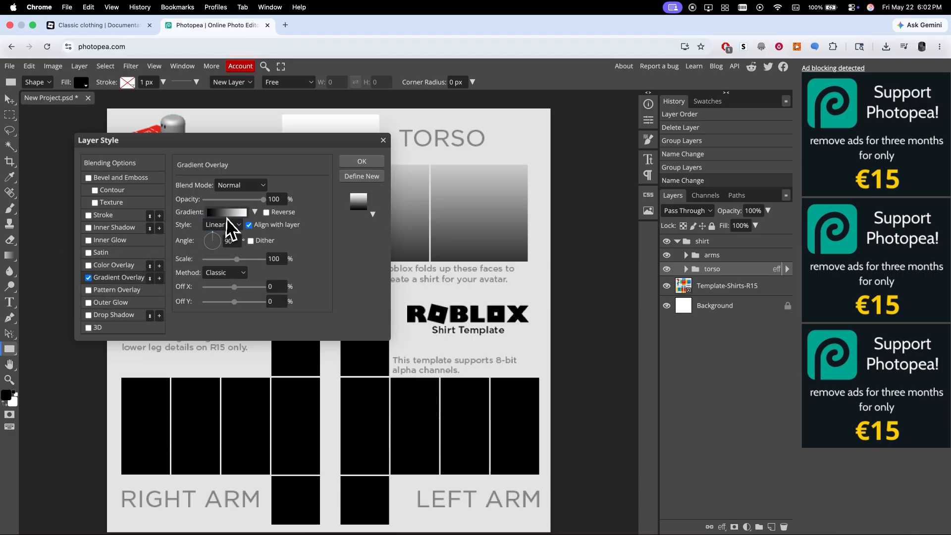
left_click(227, 214)
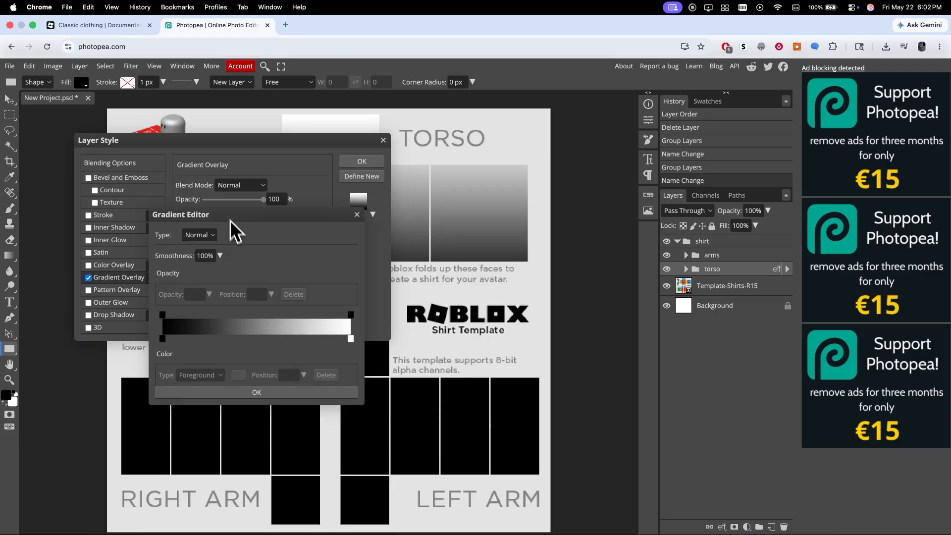
left_click(164, 340)
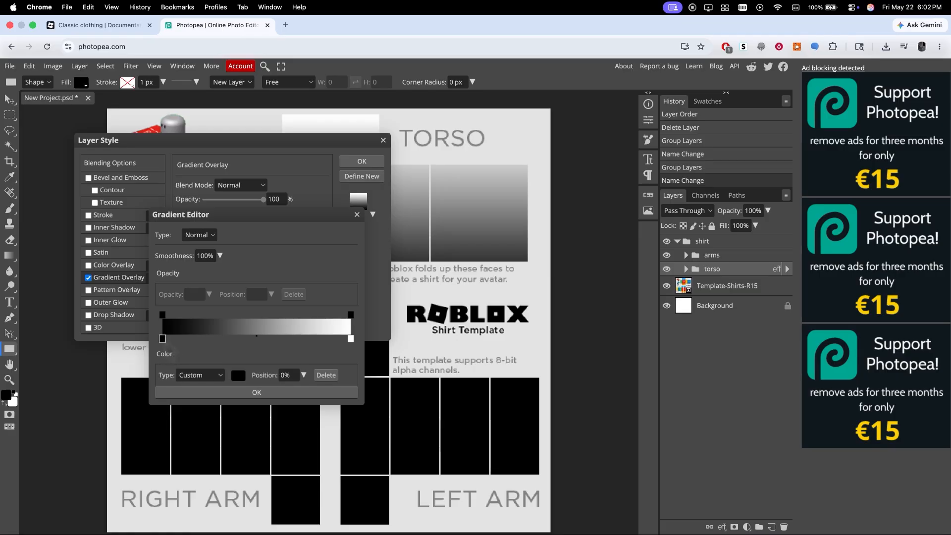
left_click(239, 375)
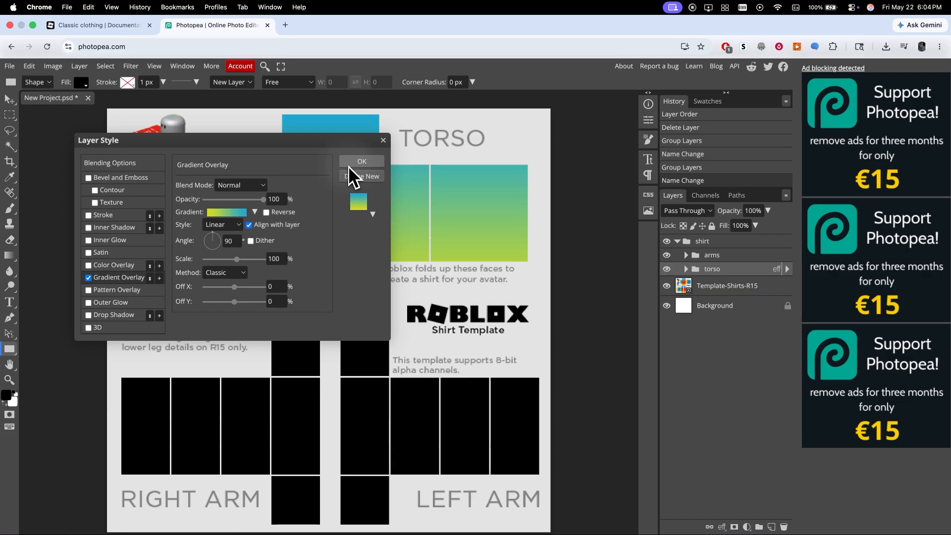
left_click(349, 165)
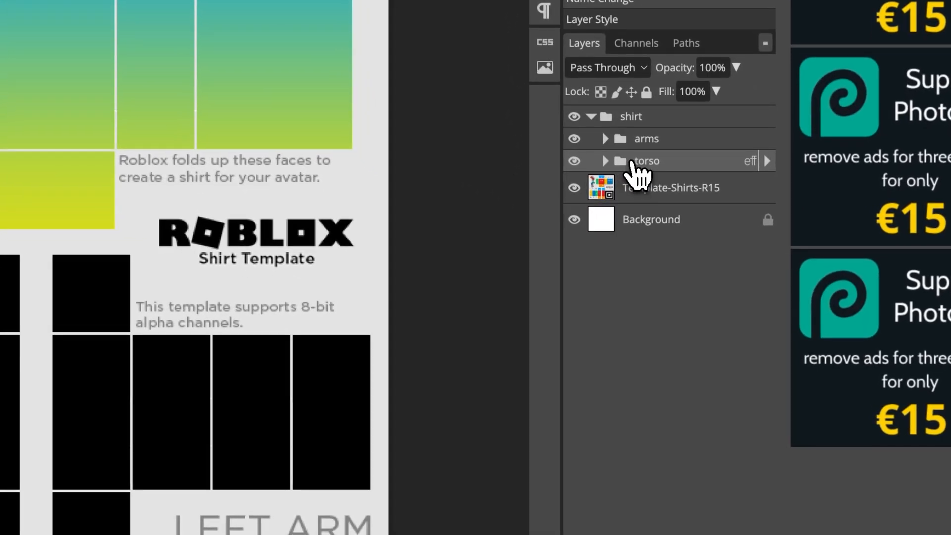
Copy the torso folder's layer style and paste it onto the arms folder.
right_click(707, 270)
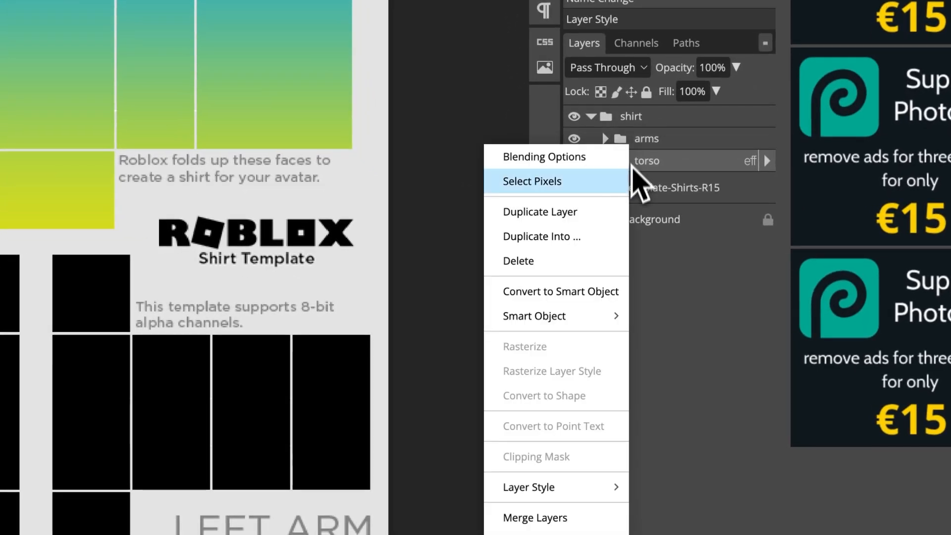
left_click(629, 493)
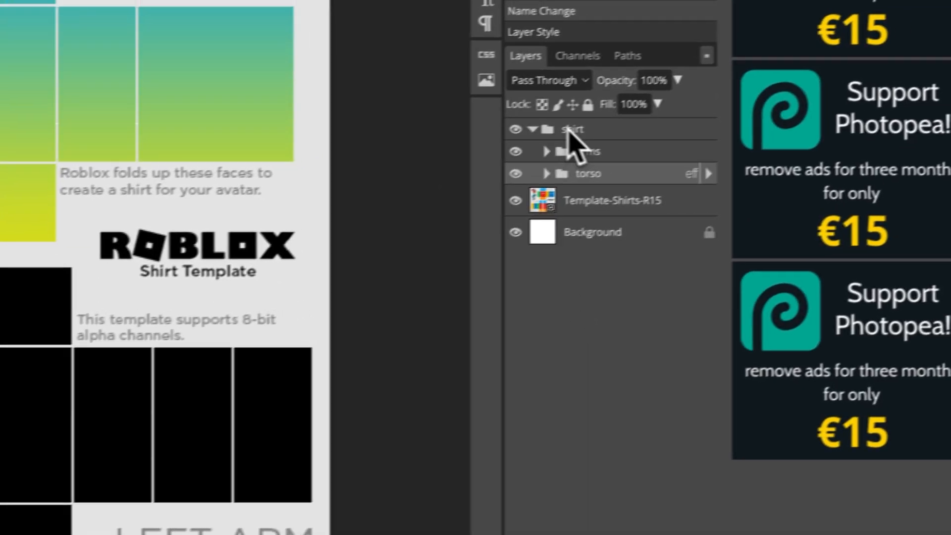
right_click(577, 152)
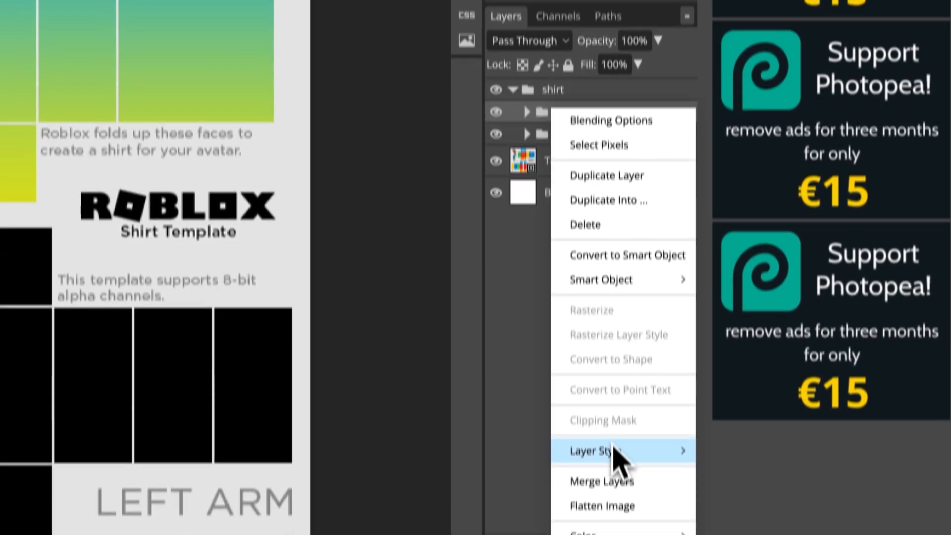
mouse_move(617, 495)
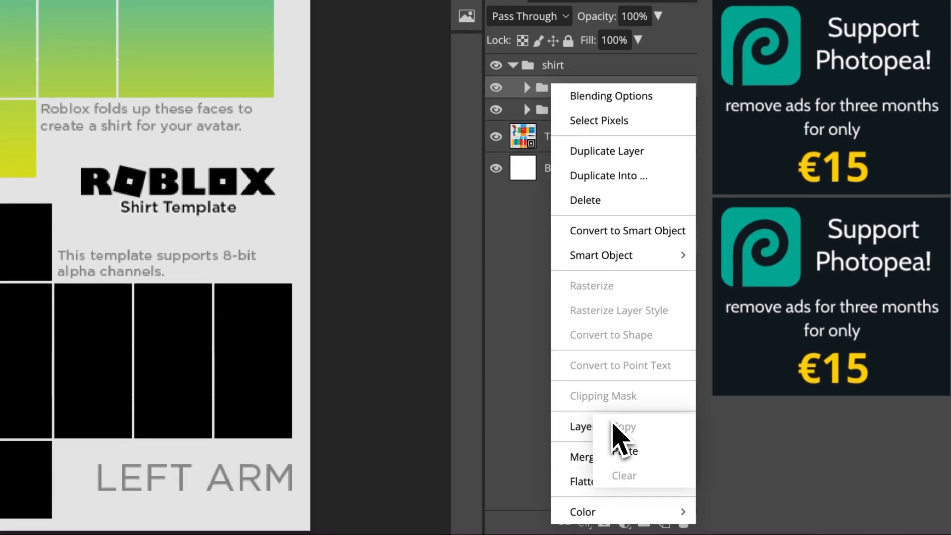
left_click(620, 451)
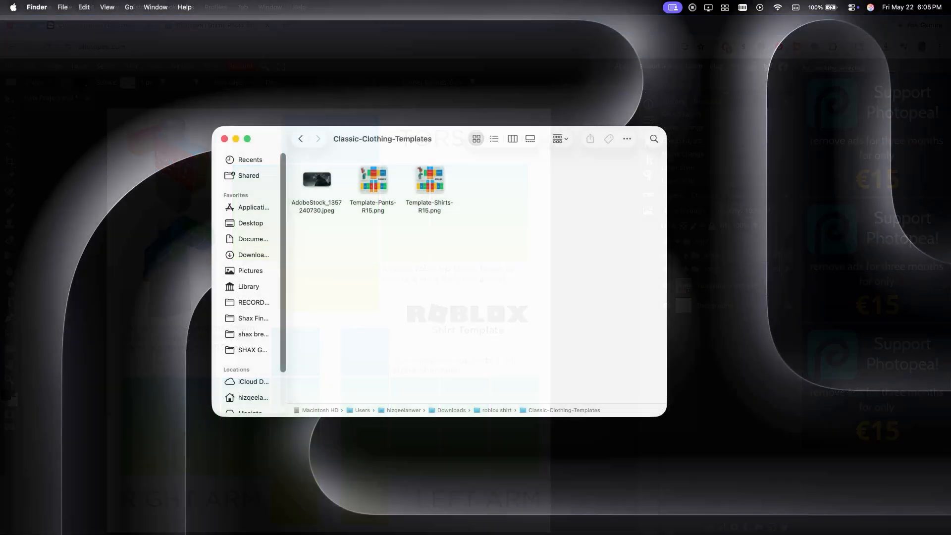
left_click_drag(326, 208, 698, 236)
key("super+Tab")
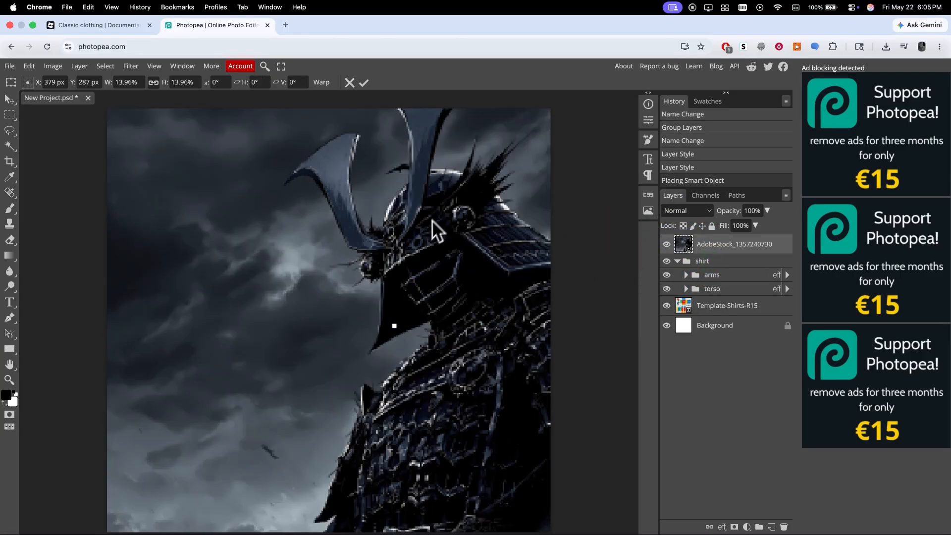
left_click(364, 82)
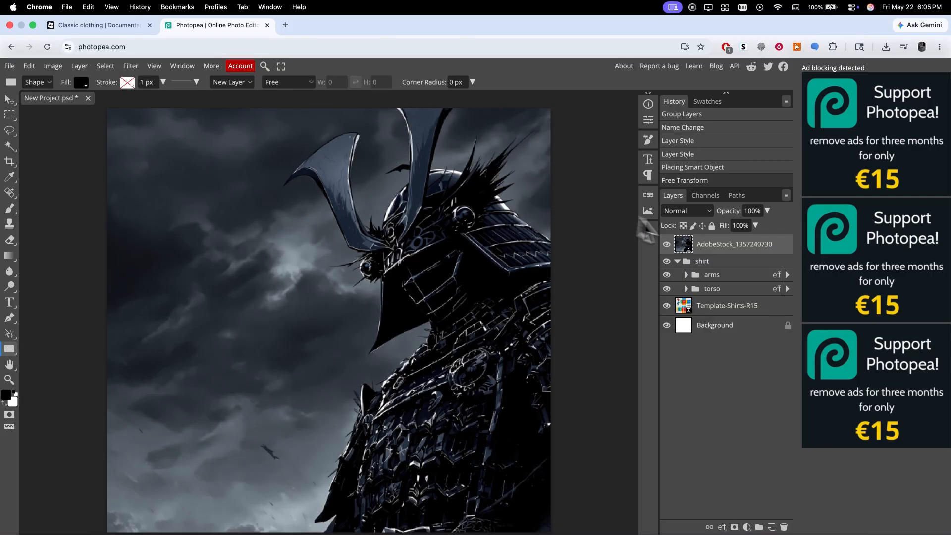
Clip the placed image to the shirt folder with a clipping mask.
right_click(701, 247)
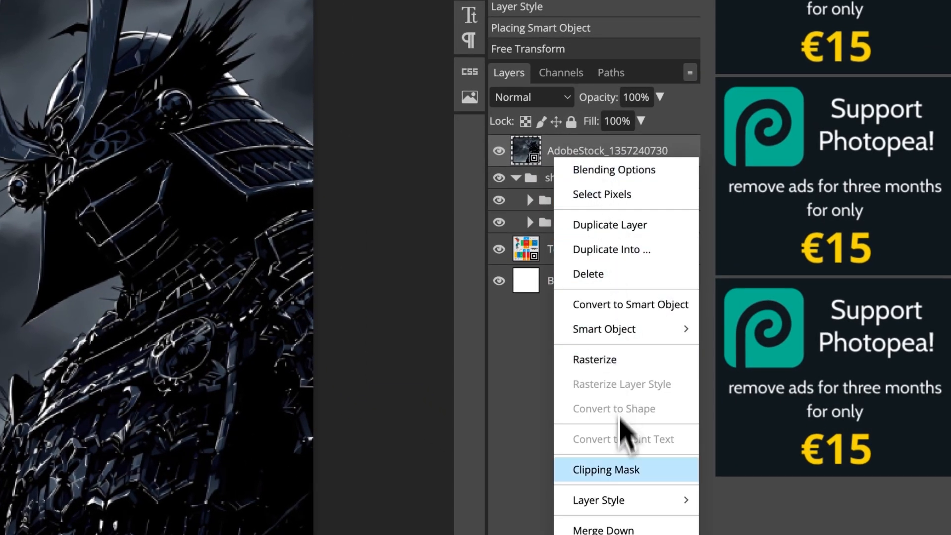
left_click(625, 470)
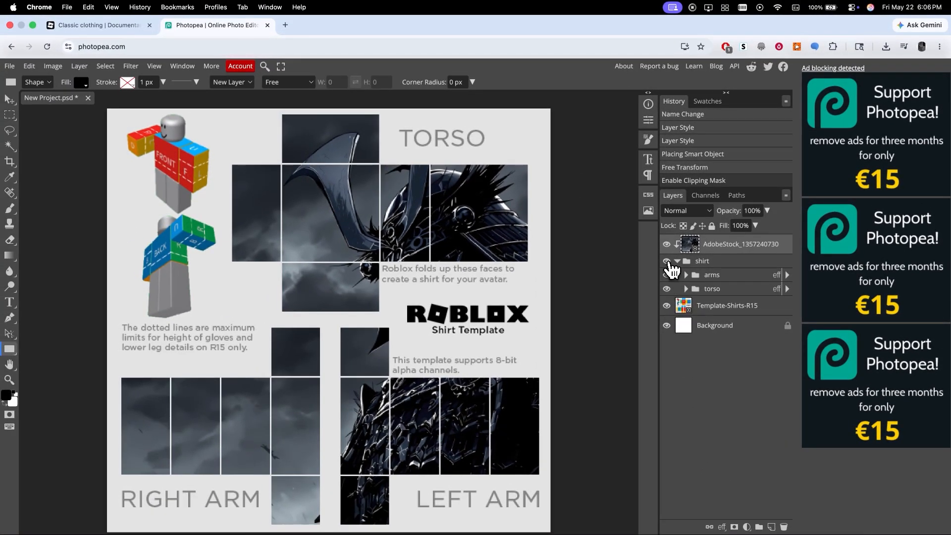
left_click(667, 262)
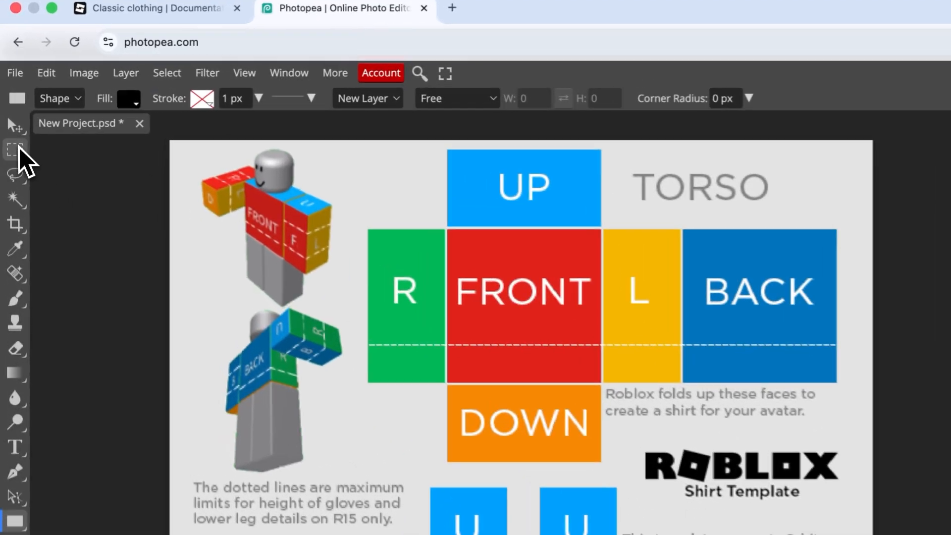
Add a raster mask to the shirt folder from a rectangular selection around the template, then delete that mask.
left_click(19, 149)
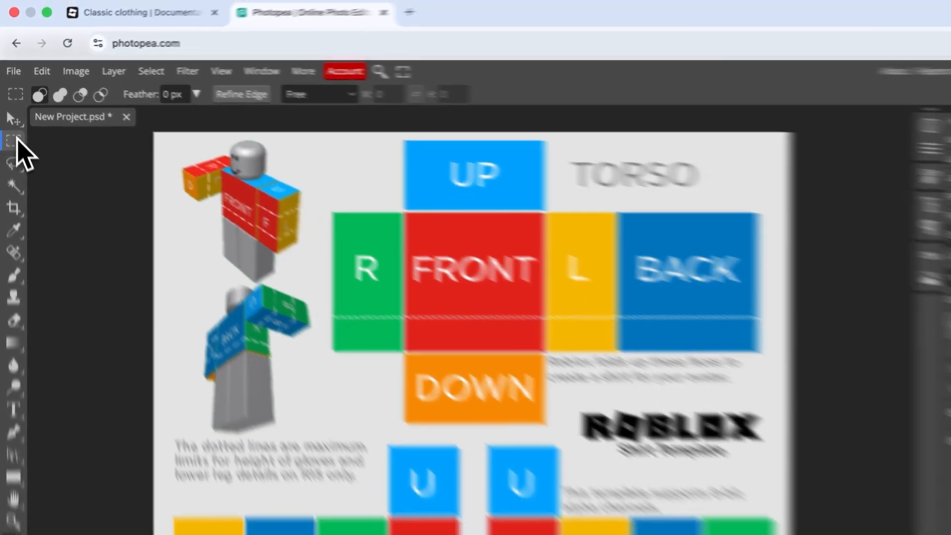
left_click_drag(119, 448, 545, 109)
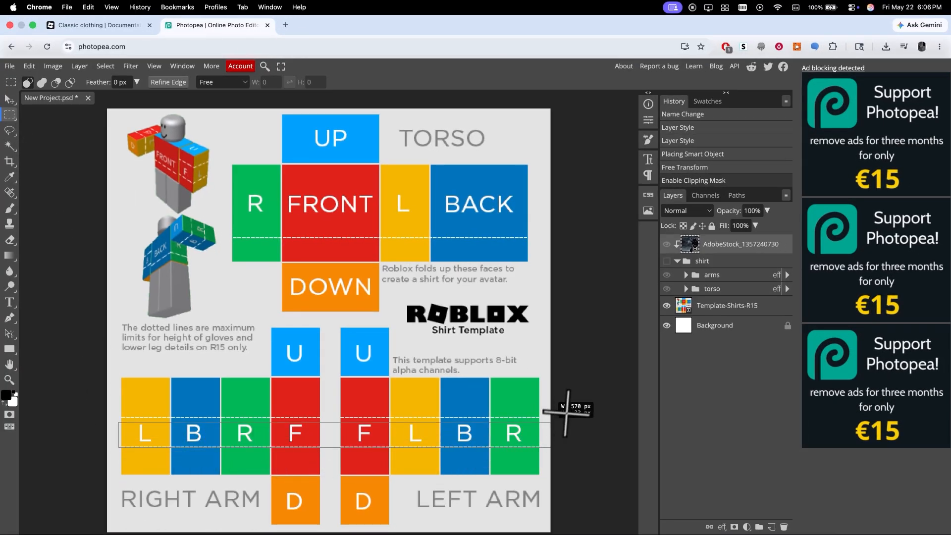
left_click(709, 263)
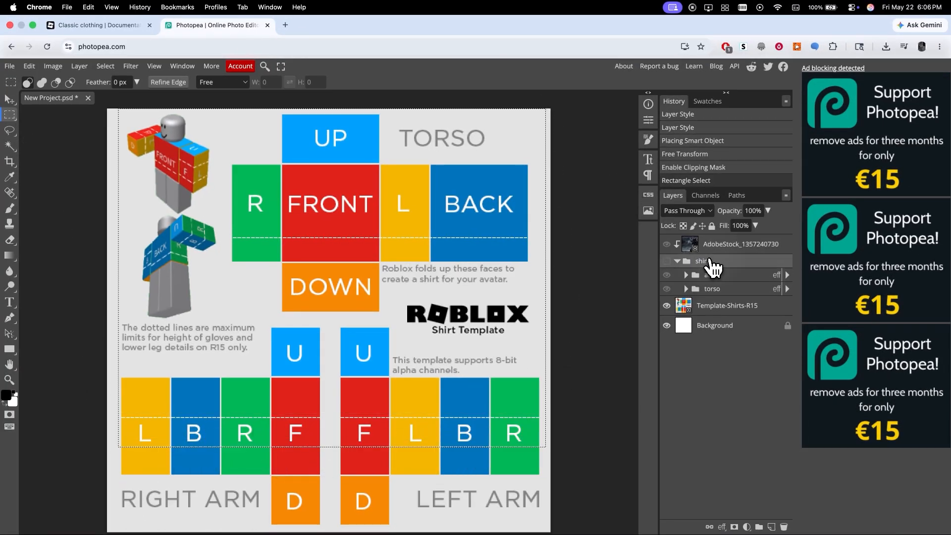
left_click(666, 261)
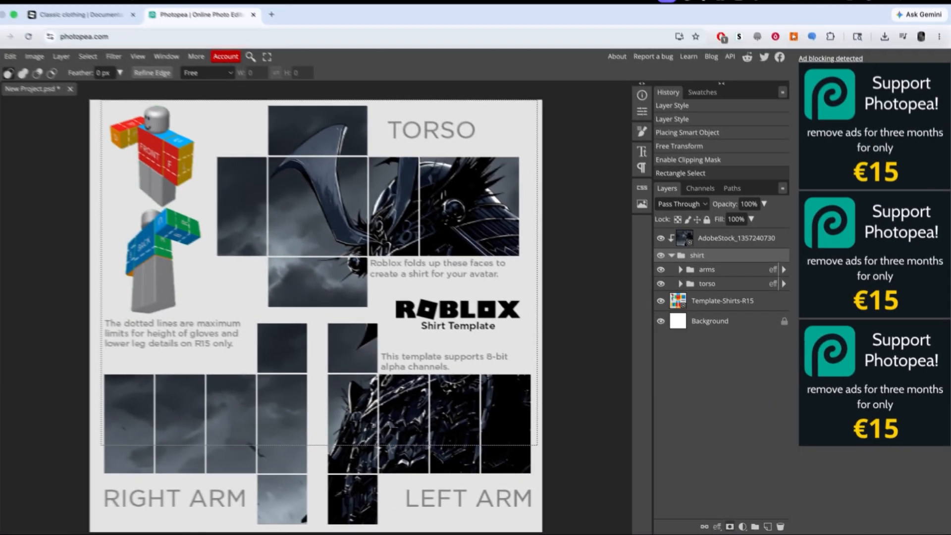
left_click(729, 526)
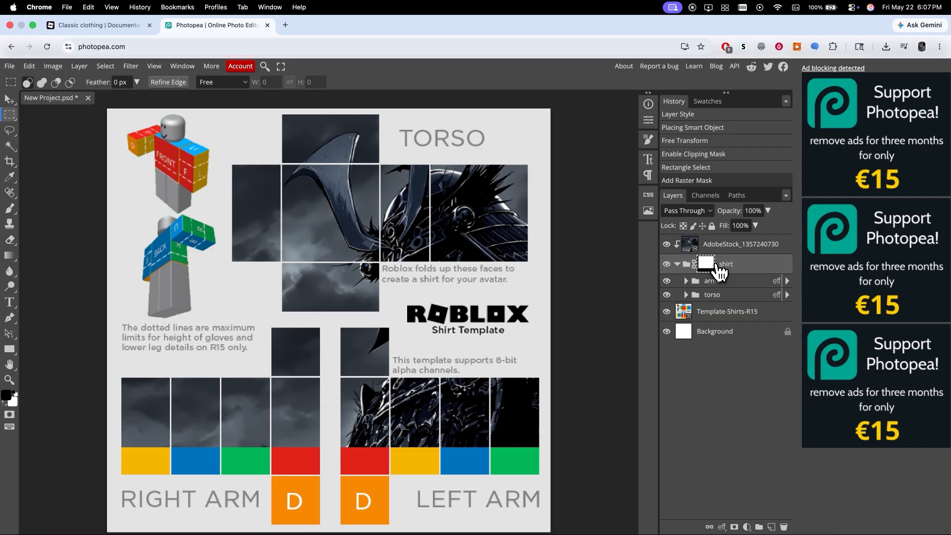
right_click(718, 268)
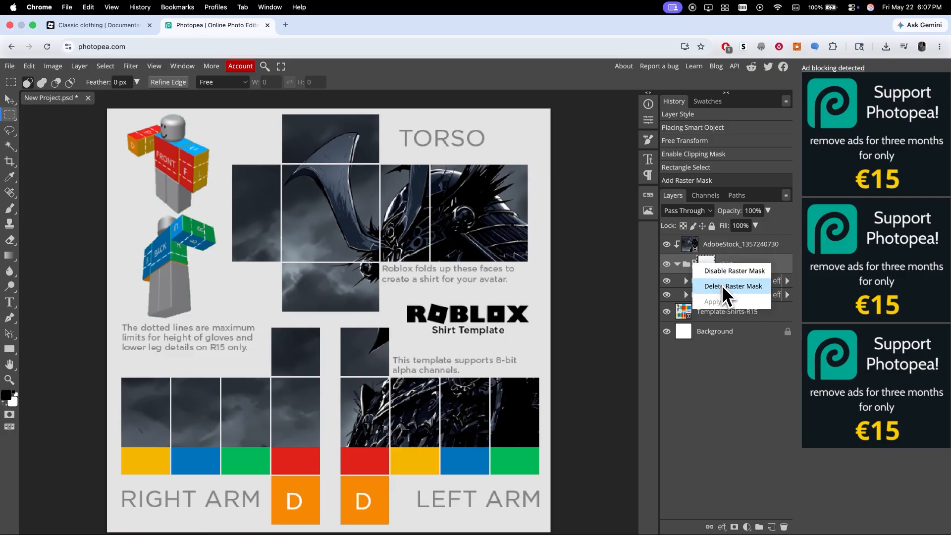
left_click(722, 284)
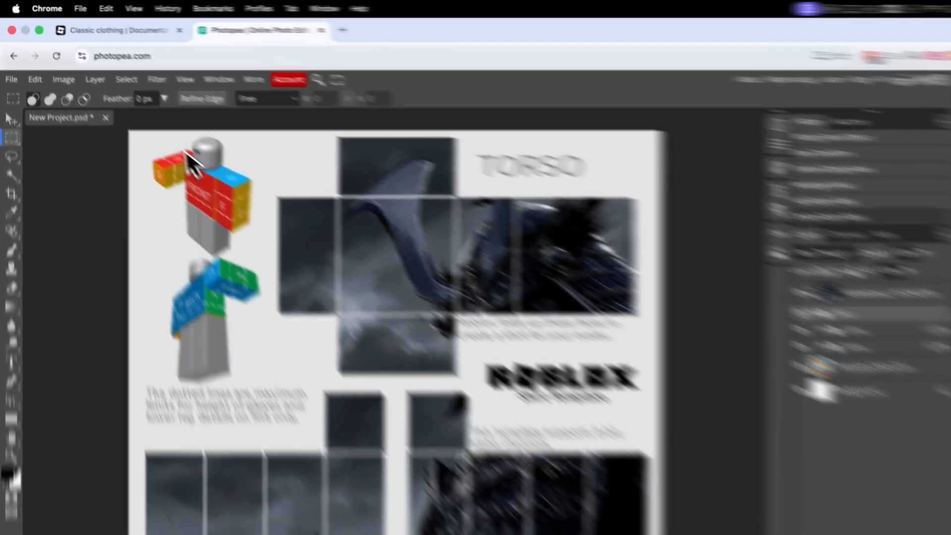
Save the document as a PSD named shirt.
left_click(13, 67)
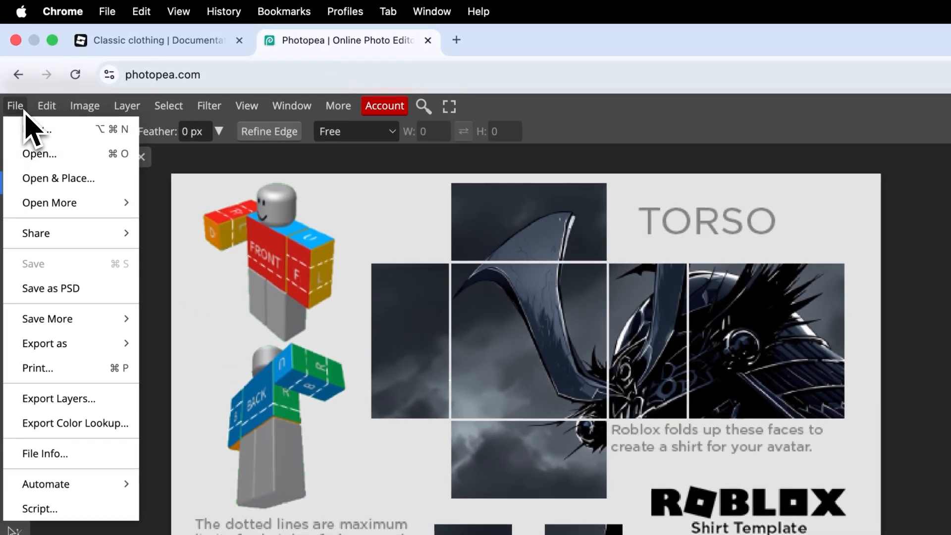
left_click(79, 290)
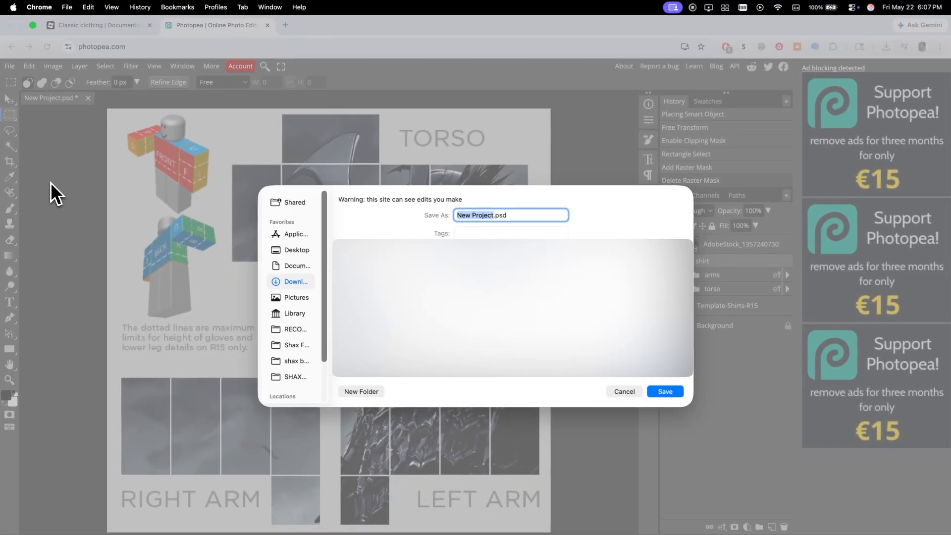
type("shirt.psd")
key("Return")
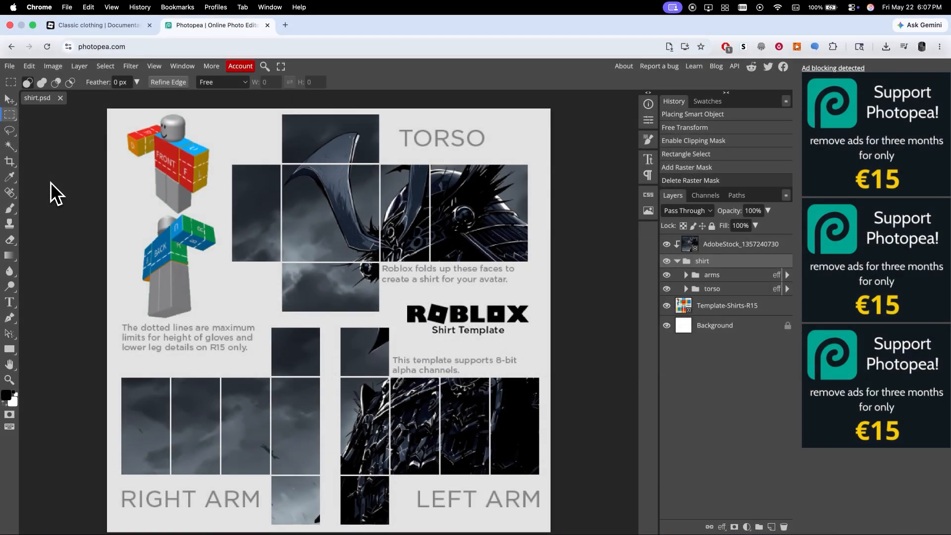
Hide the Template-Shirts-R15 layer and export the design as a PNG named new shirt.
left_click(667, 305)
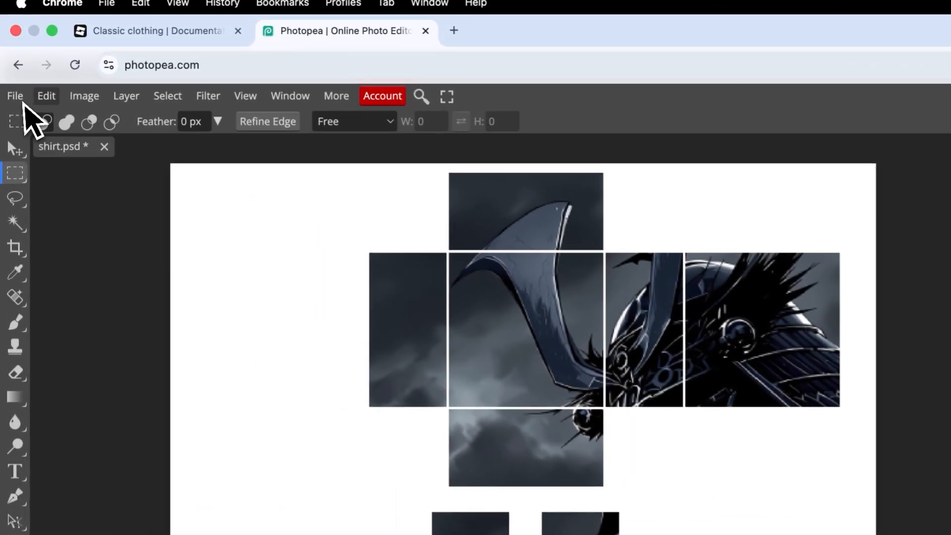
left_click(9, 66)
mouse_move(106, 335)
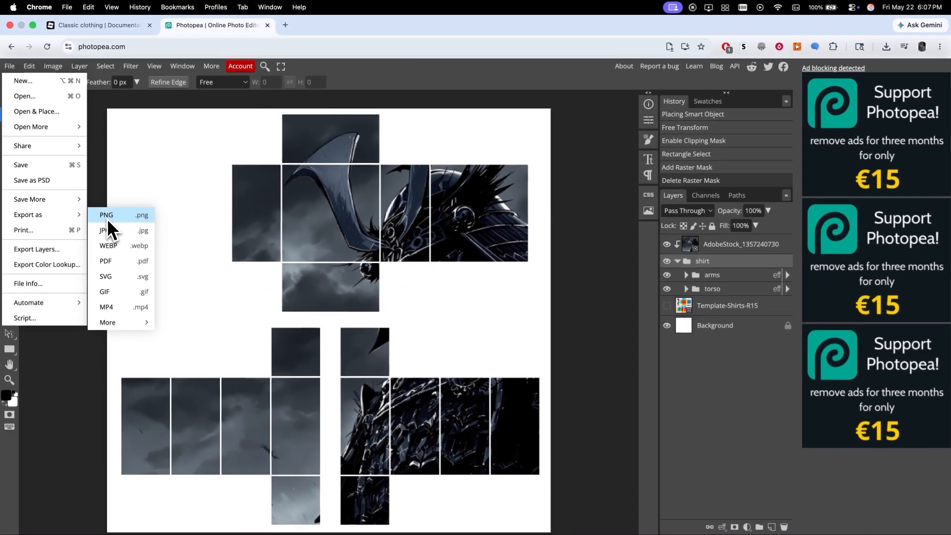
left_click(107, 218)
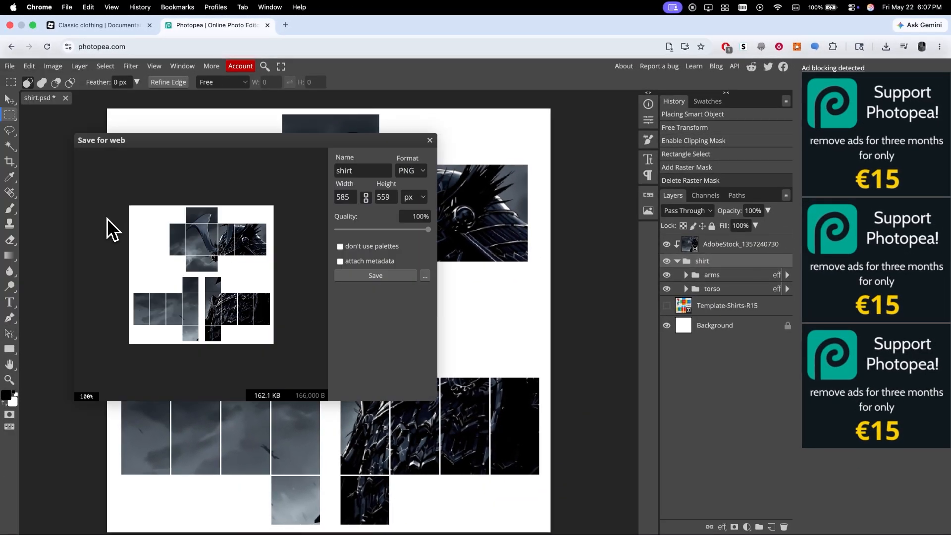
left_click(355, 172)
type("new")
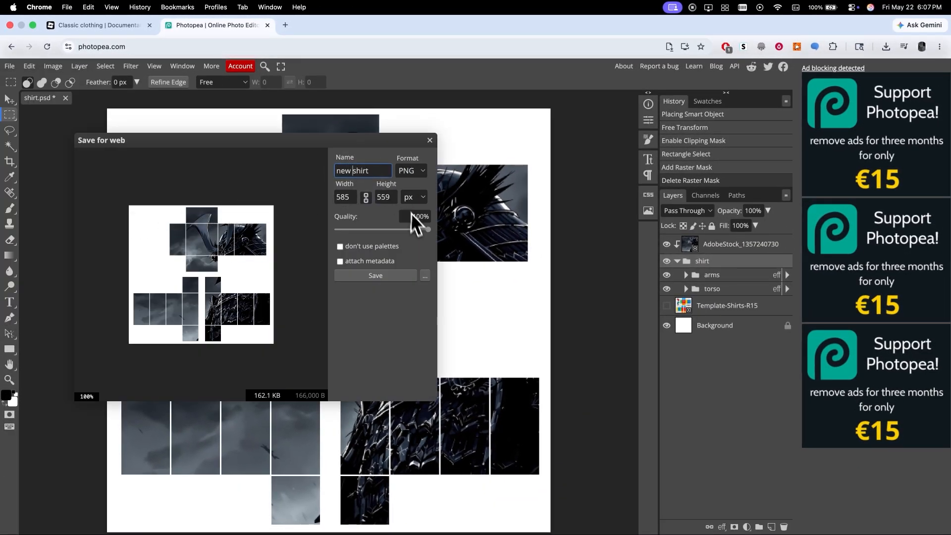
left_click(393, 276)
key("Return")
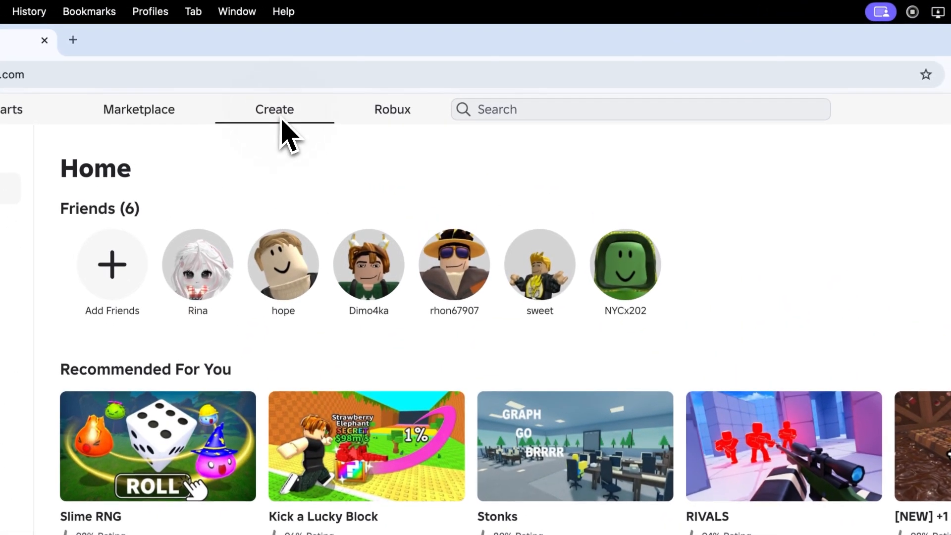
Switch to the Roblox Creator Hub, open Classics avatar items filtered to Classic Shirts, and start an asset upload.
left_click(296, 71)
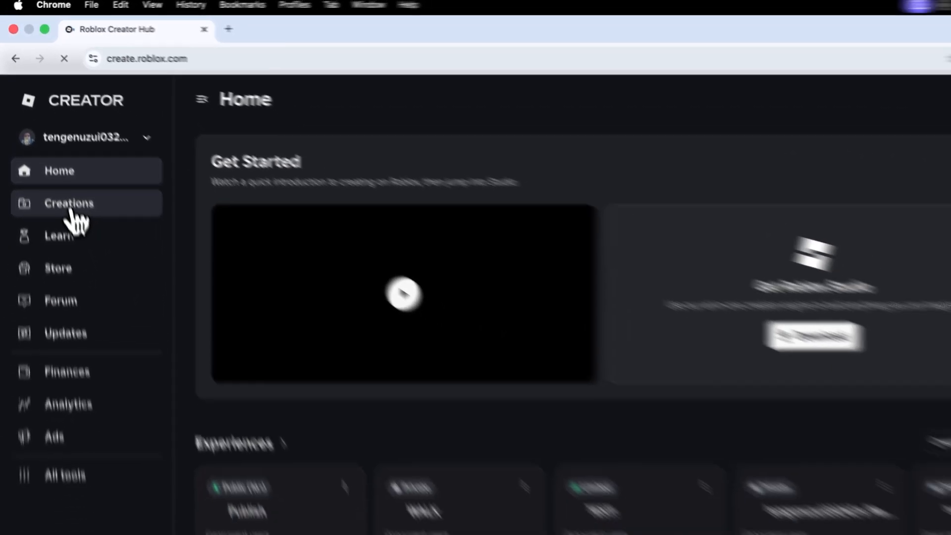
left_click(72, 208)
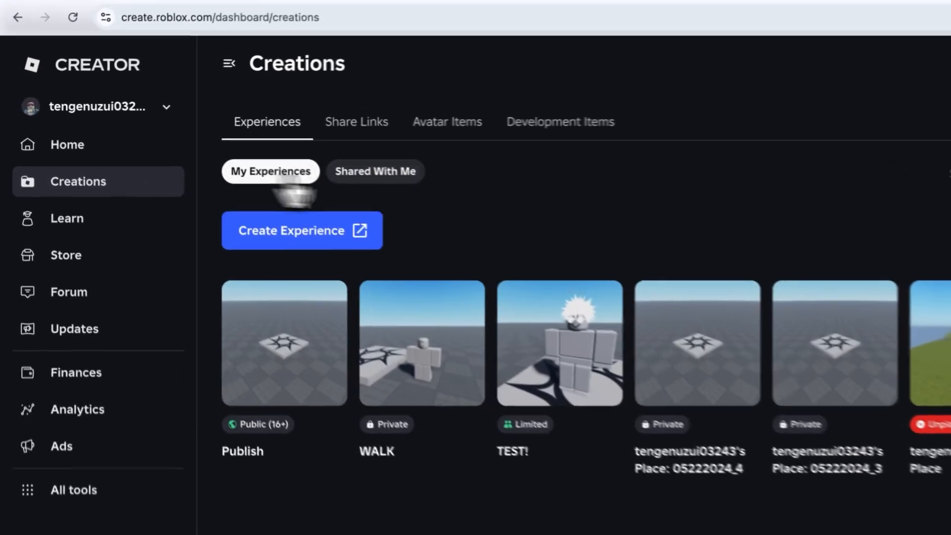
left_click(447, 122)
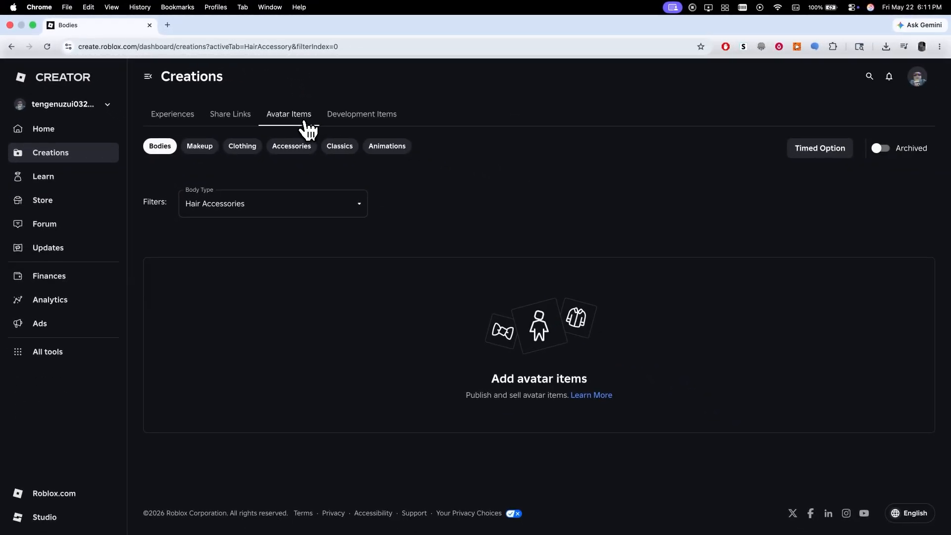
left_click(341, 148)
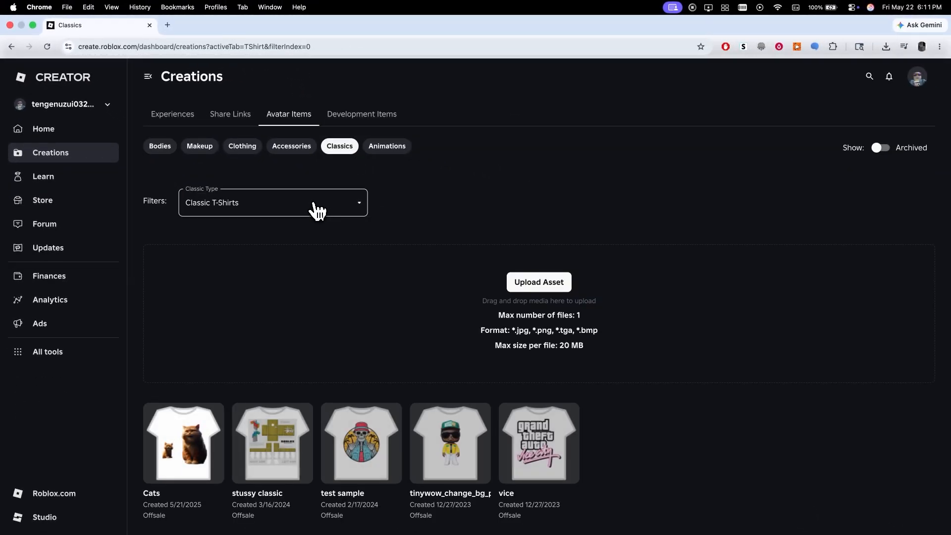
left_click(317, 210)
left_click(234, 250)
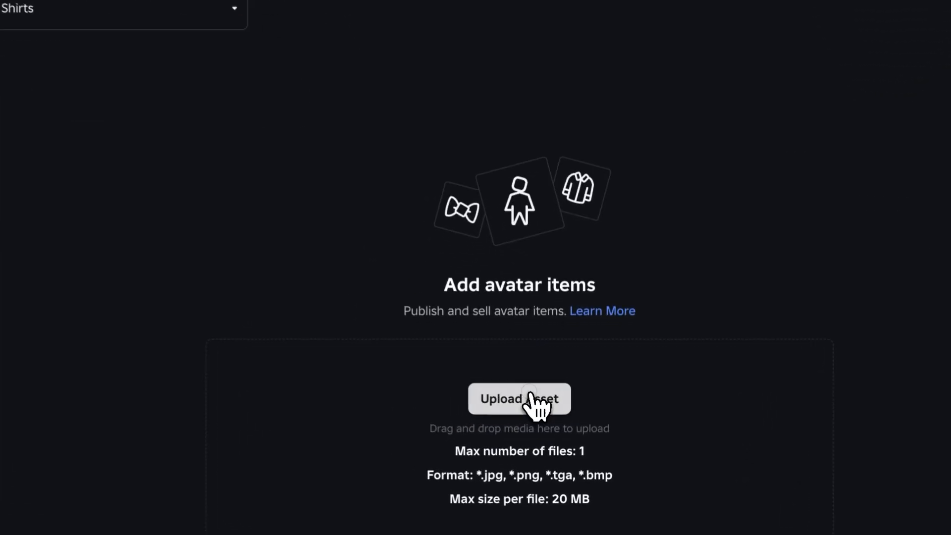
left_click(531, 396)
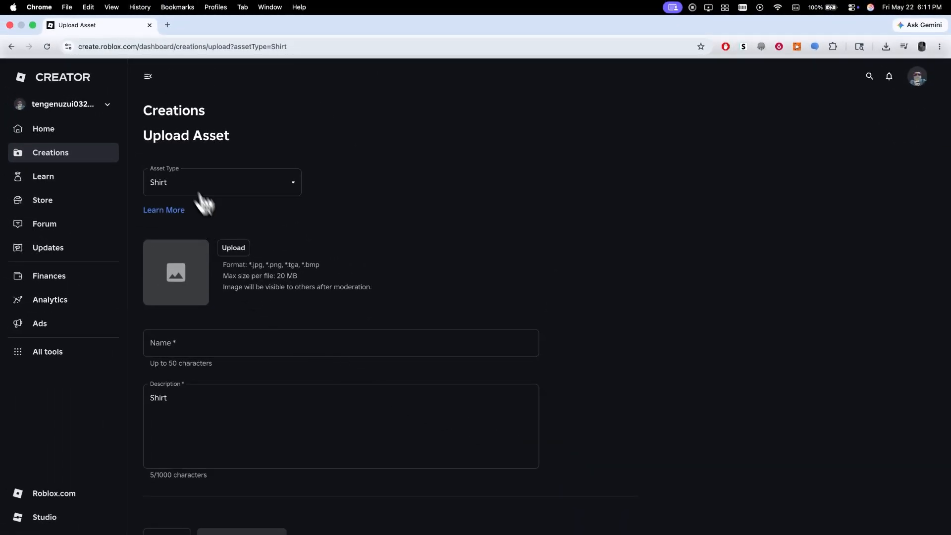
Choose new shirt.png as the shirt asset's image and review the upload form.
left_click(241, 255)
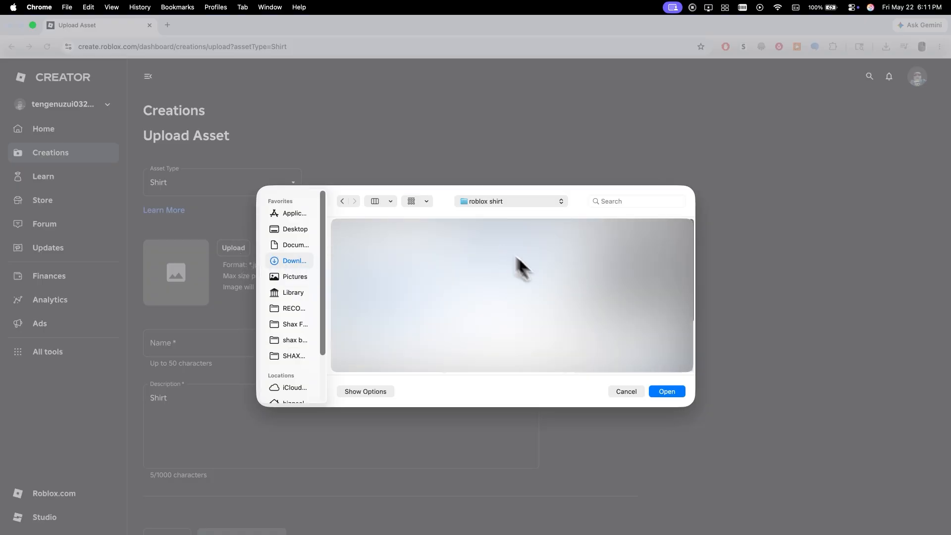
left_click(674, 392)
left_click(214, 347)
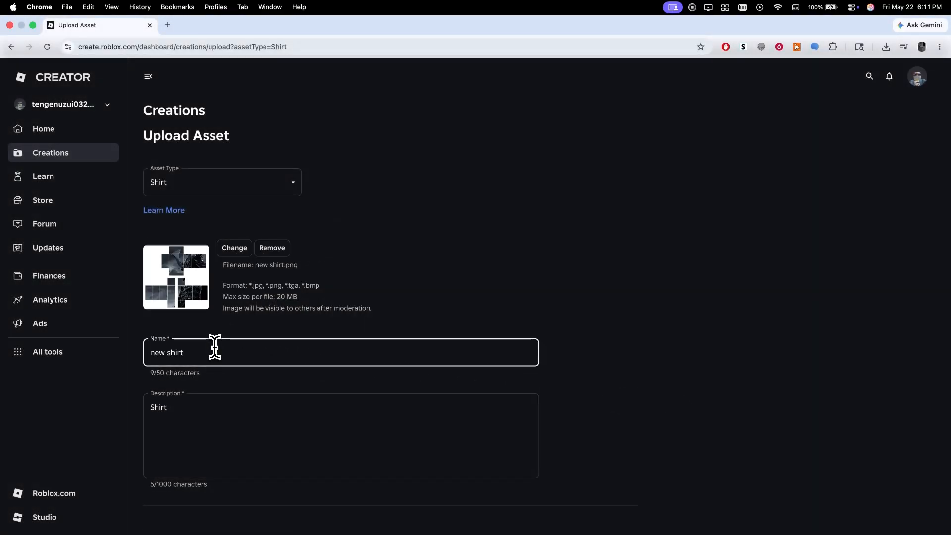
left_click(590, 381)
scroll(590, 379, "down", 3)
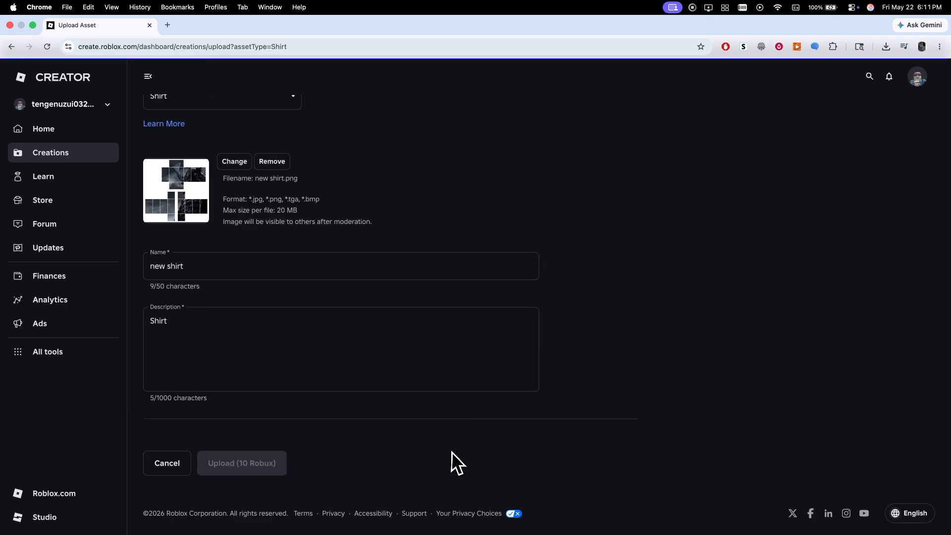
scroll(451, 452, "up", 3)
Open an existing classic item's Manage Item page and review its pricing settings.
left_click(77, 154)
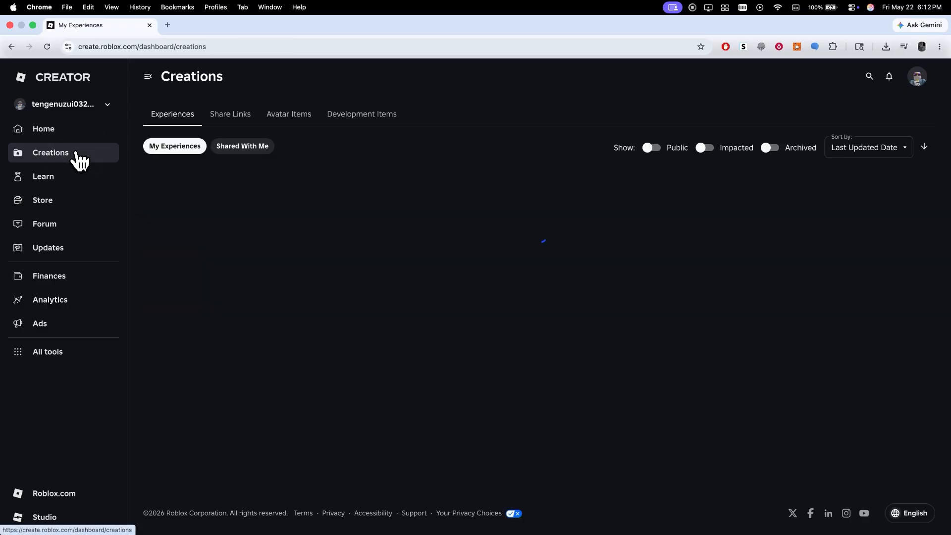
left_click(309, 122)
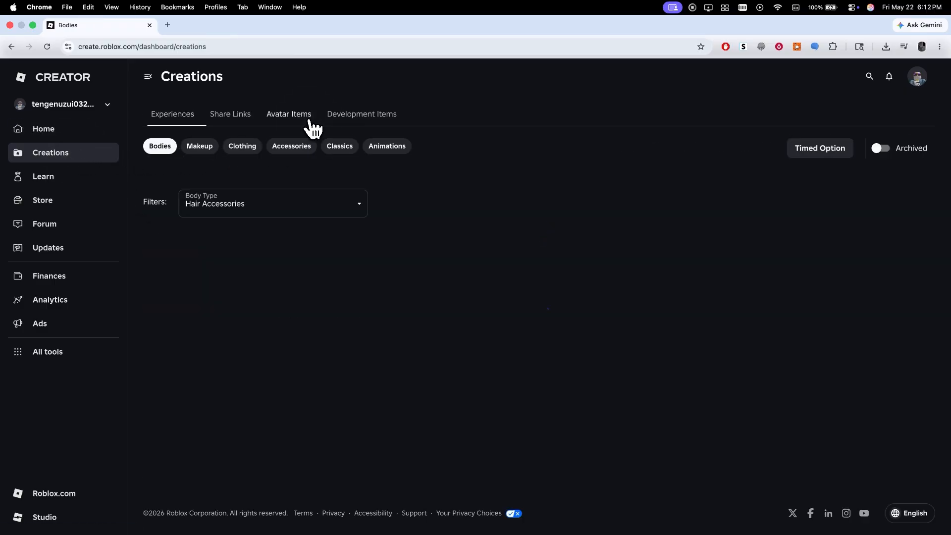
left_click(337, 149)
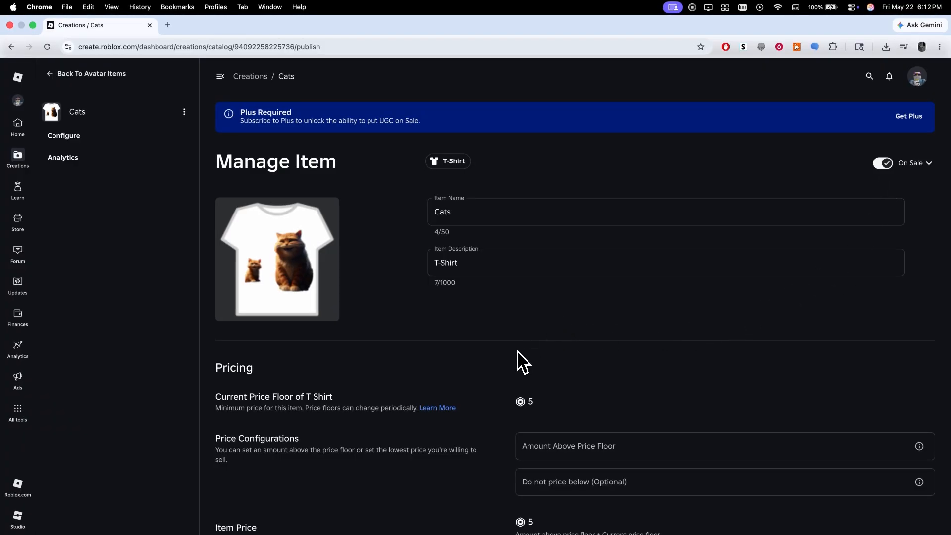
scroll(517, 351, "down", 5)
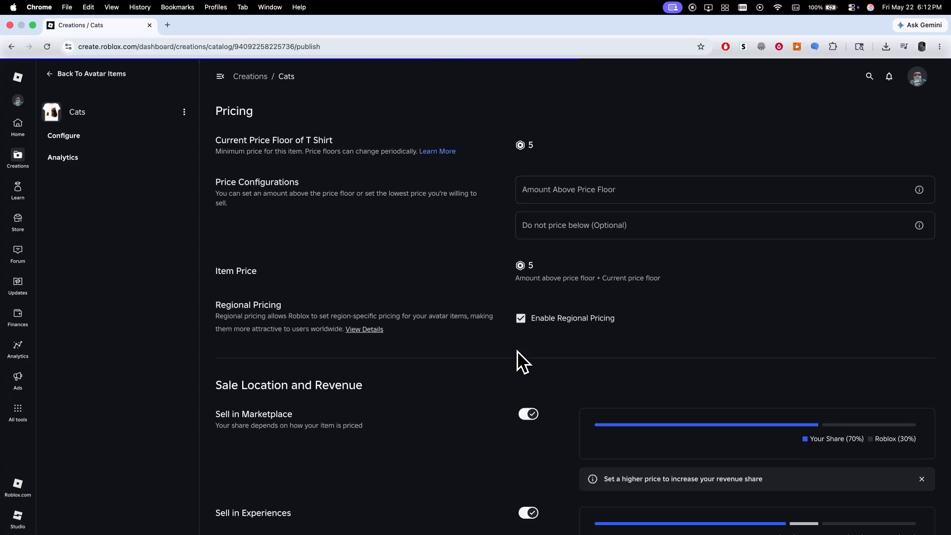
scroll(517, 351, "up", 5)
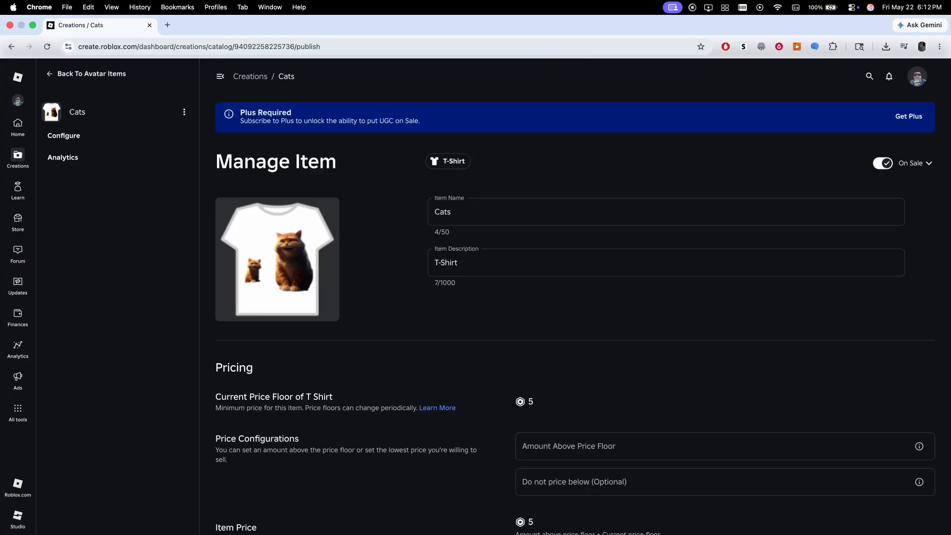